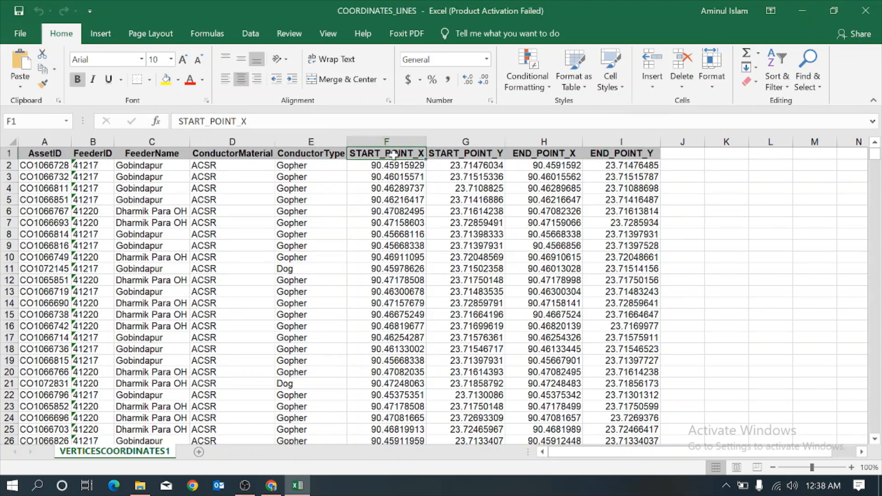
- Review the start-point, end-point and AssetID columns of the COORDINATES_LINES sheet, and close the workbook
left_click_drag(394, 155, 460, 155)
left_click(717, 223)
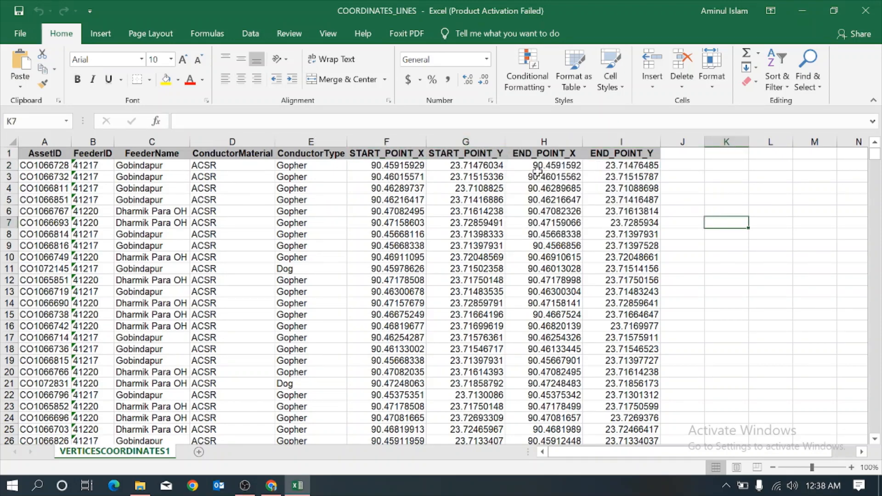
left_click_drag(532, 156, 612, 154)
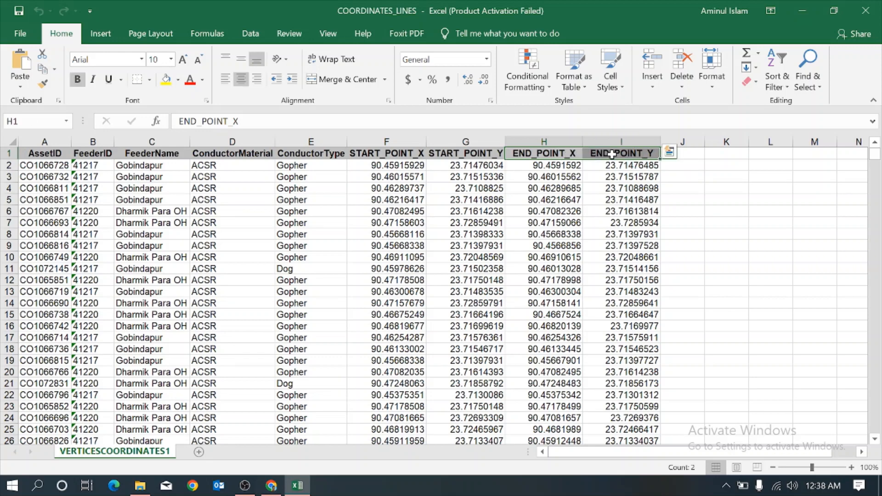
left_click(44, 141)
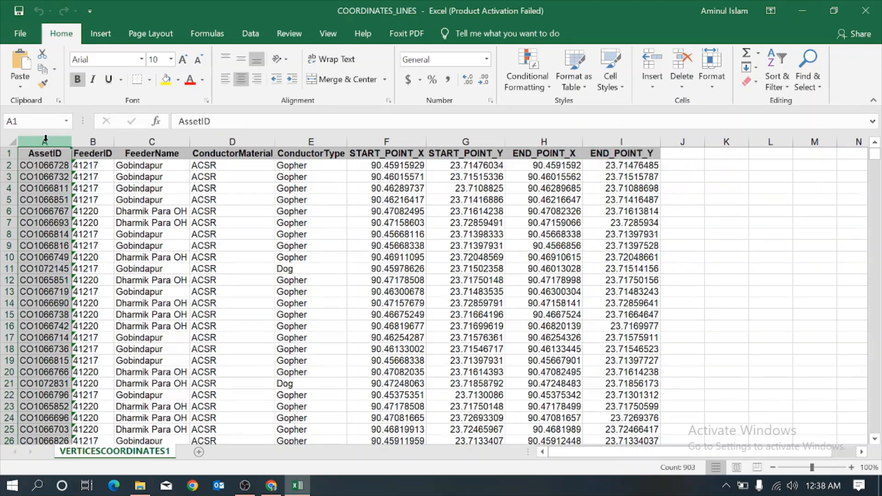
left_click(866, 10)
- Check the file type of the COORDINATES_LINES workbook on the desktop in its file properties
right_click(77, 84)
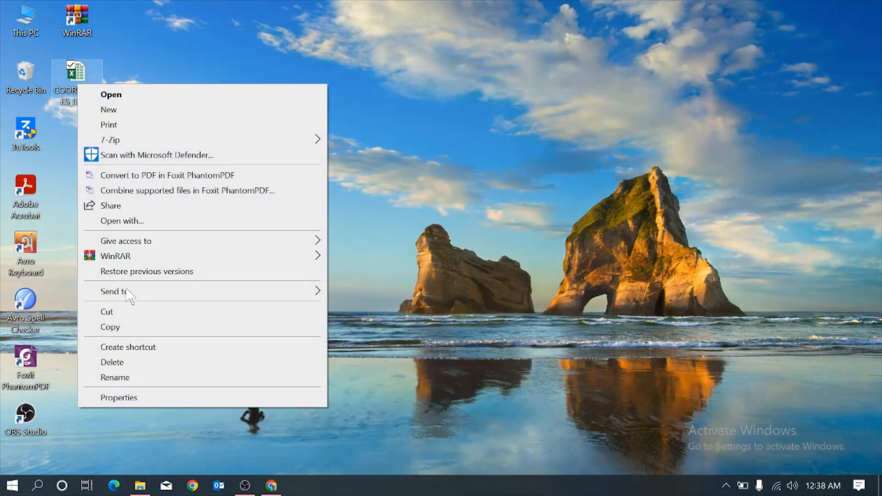
left_click(153, 398)
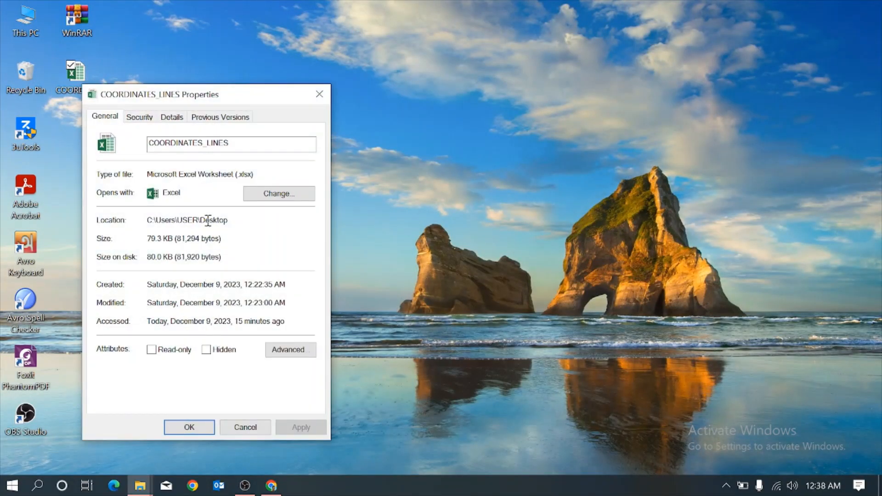
left_click_drag(264, 173, 146, 176)
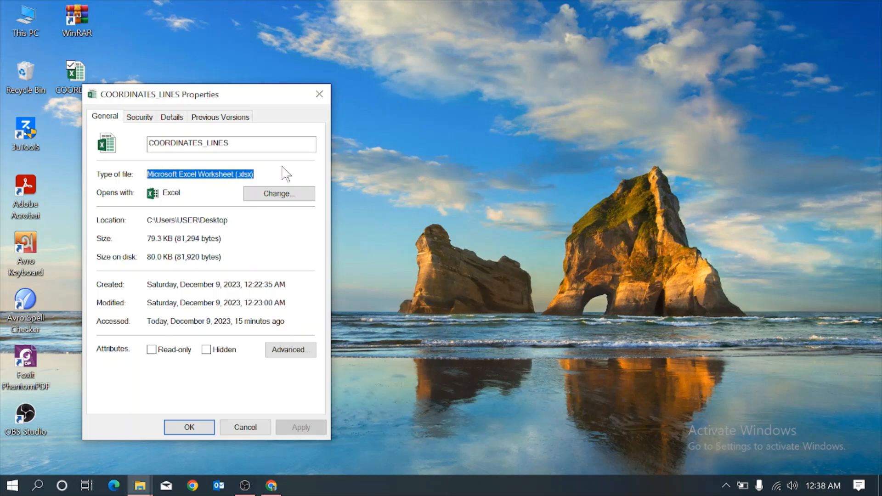
left_click(319, 95)
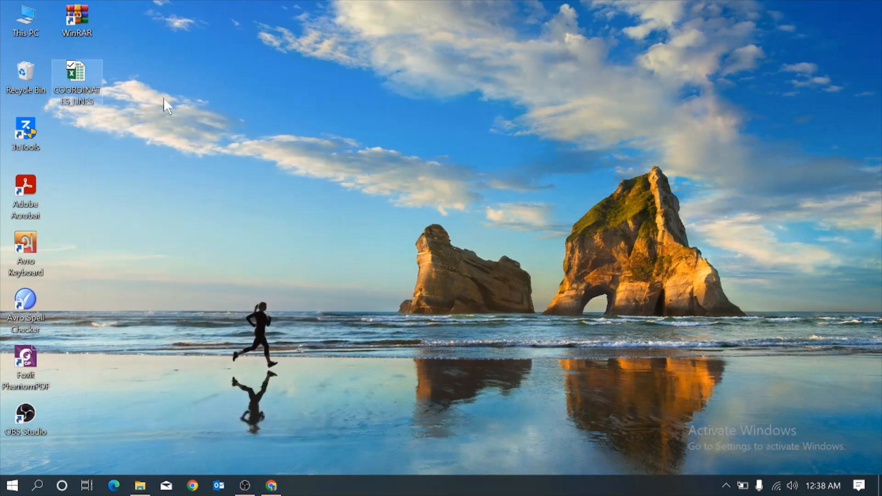
- Reopen COORDINATES_LINES, save a copy to the Desktop as an Excel 97-2003 Workbook under the same name, and close it
double_click(88, 84)
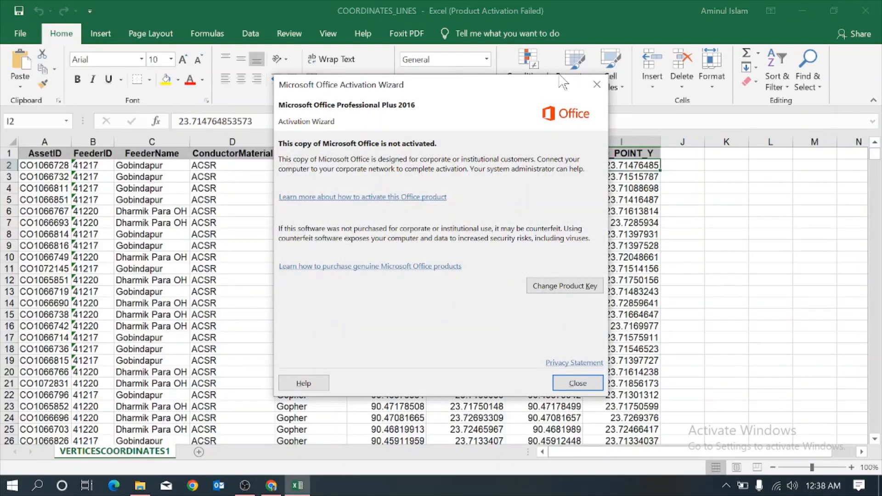
left_click(596, 84)
left_click(14, 34)
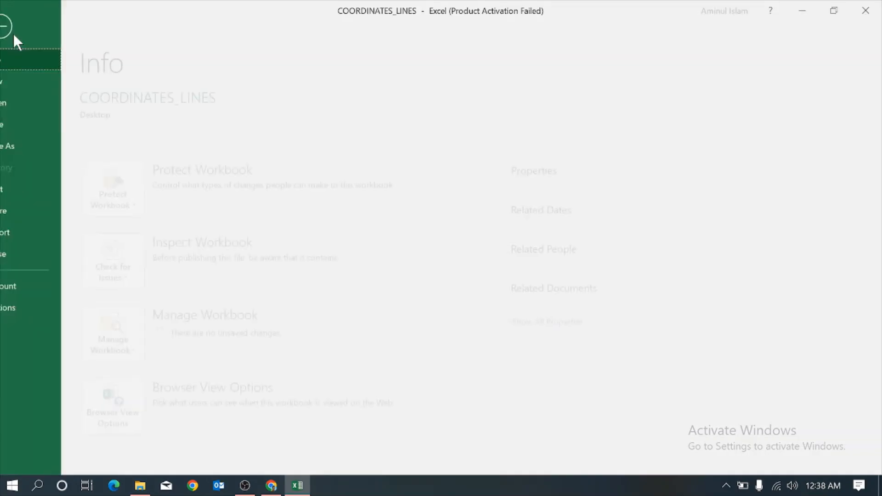
left_click(29, 146)
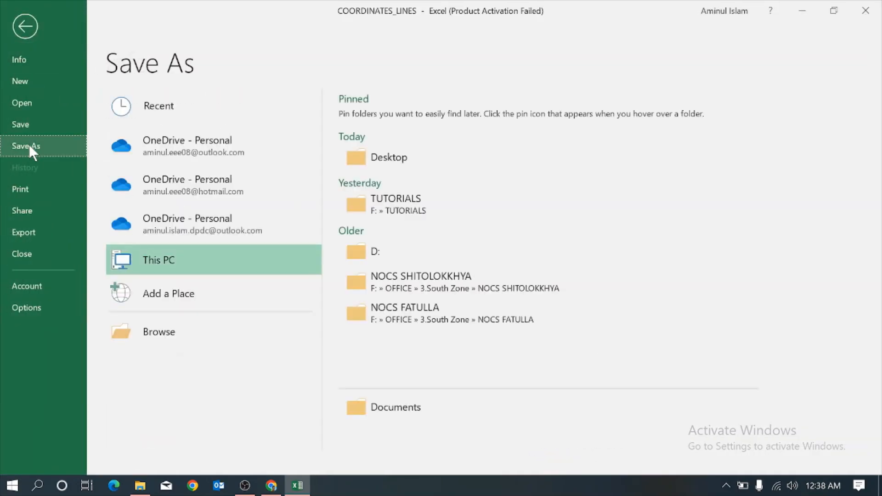
left_click(432, 152)
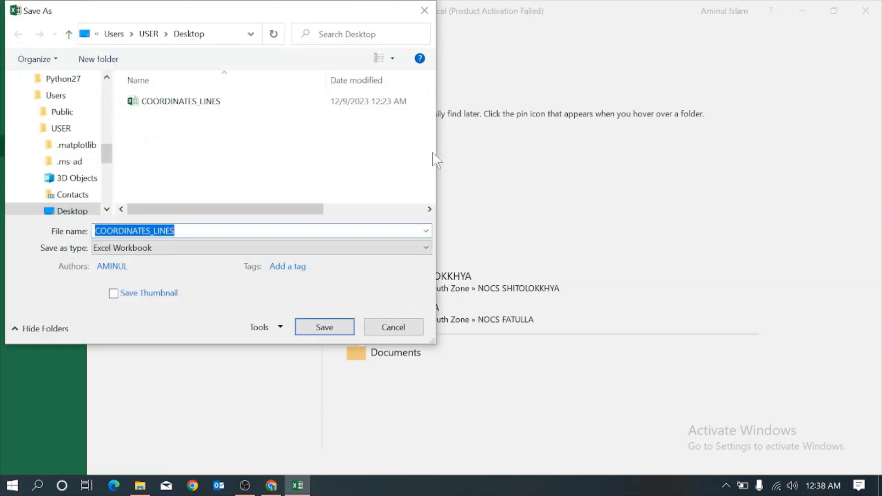
left_click(161, 248)
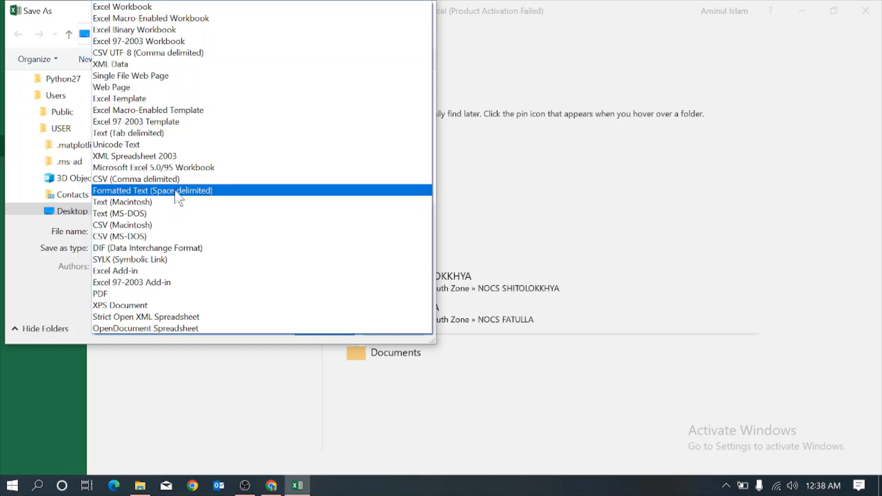
left_click(179, 42)
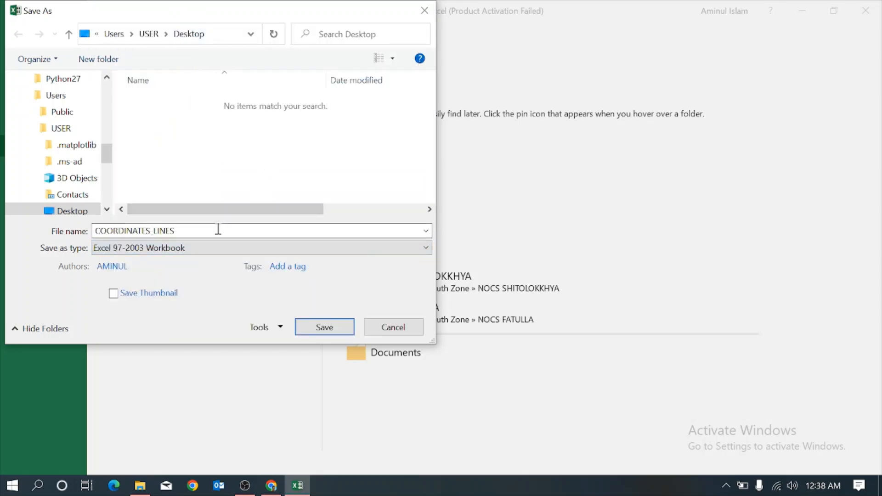
left_click(331, 327)
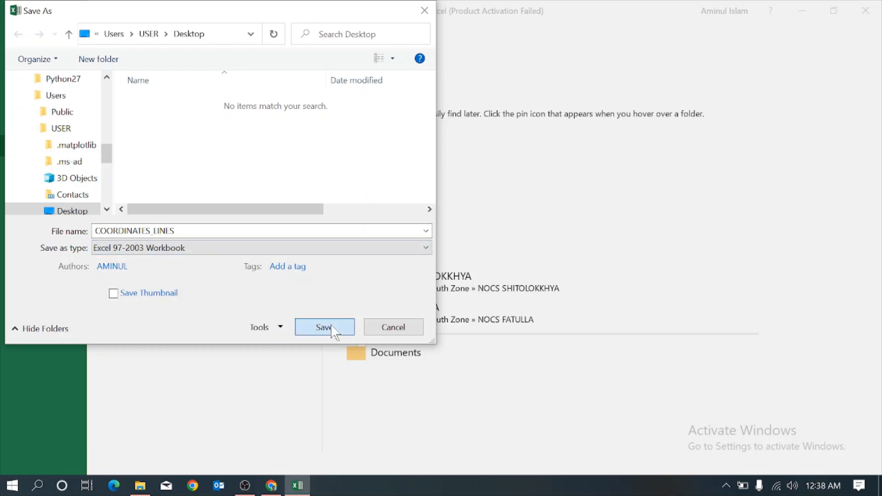
left_click(854, 10)
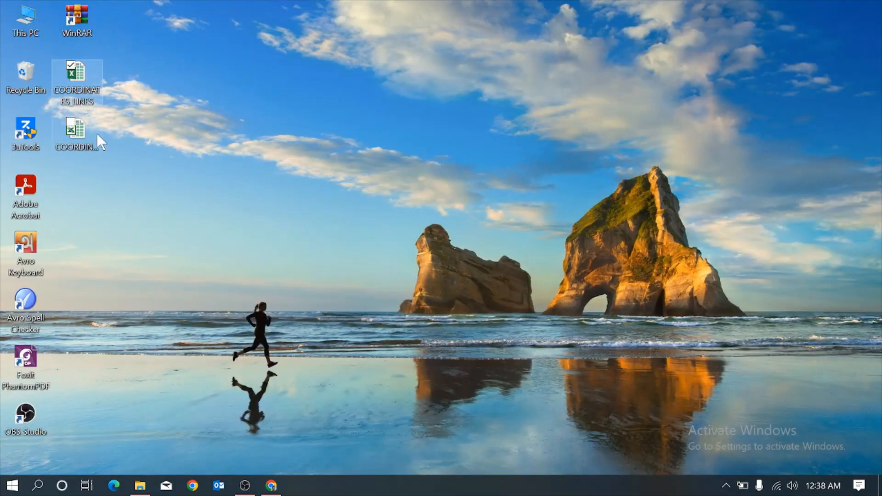
- Check the file type of the new Excel 97-2003 copy and delete the original .xlsx workbook from the desktop
right_click(87, 133)
right_click(83, 132)
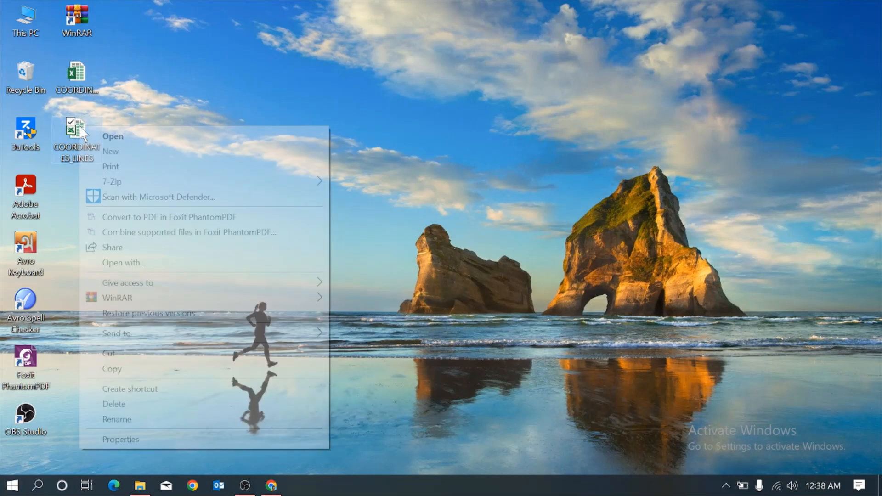
left_click(166, 440)
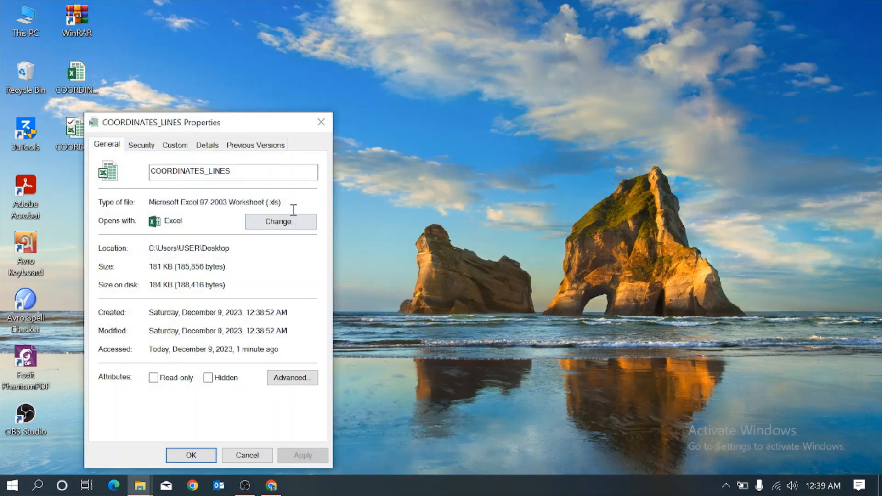
left_click_drag(293, 205, 154, 202)
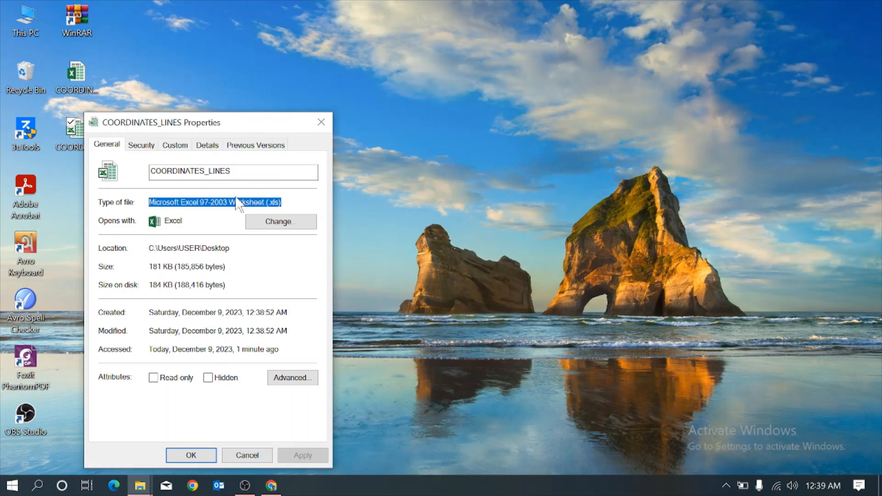
left_click(321, 122)
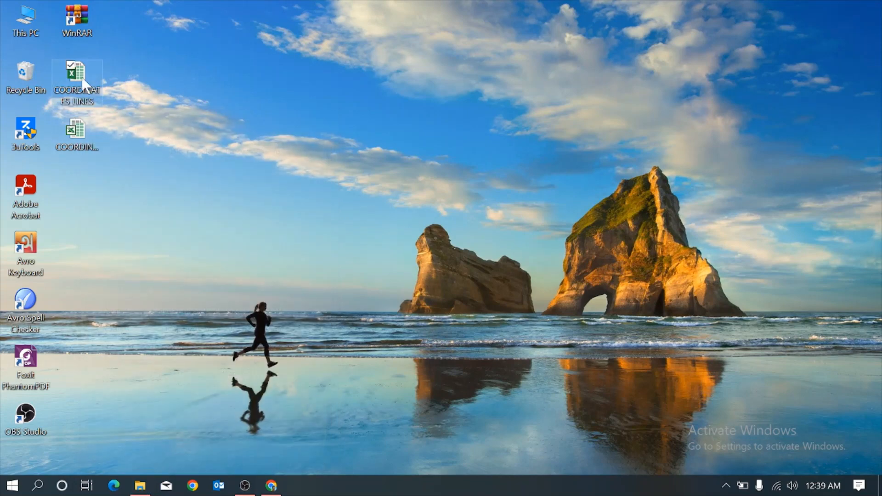
right_click(82, 77)
left_click(148, 356)
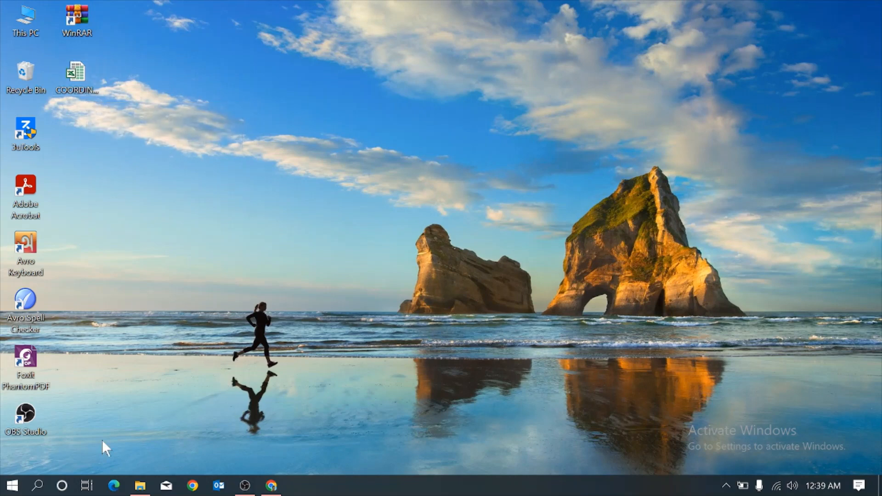
- Search Windows for ArcMap, launch ArcMap 10.8, and dismiss the Getting Started dialog to work in a blank map
left_click(38, 485)
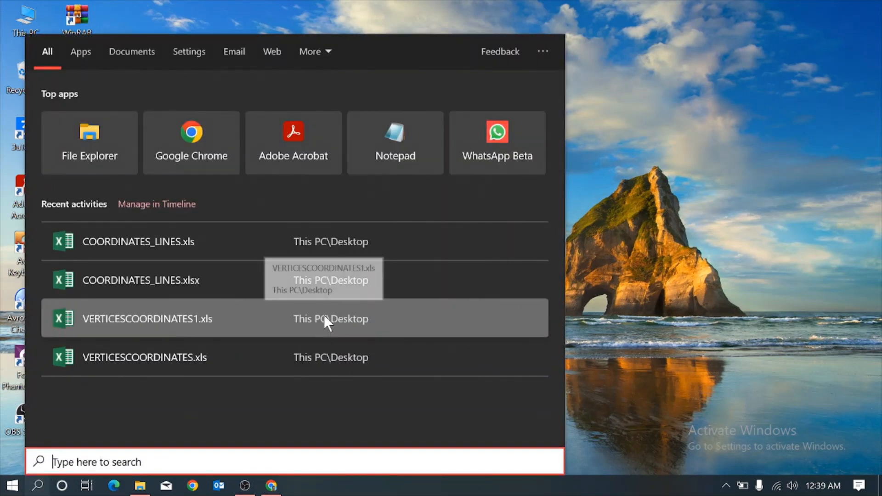
type("aR")
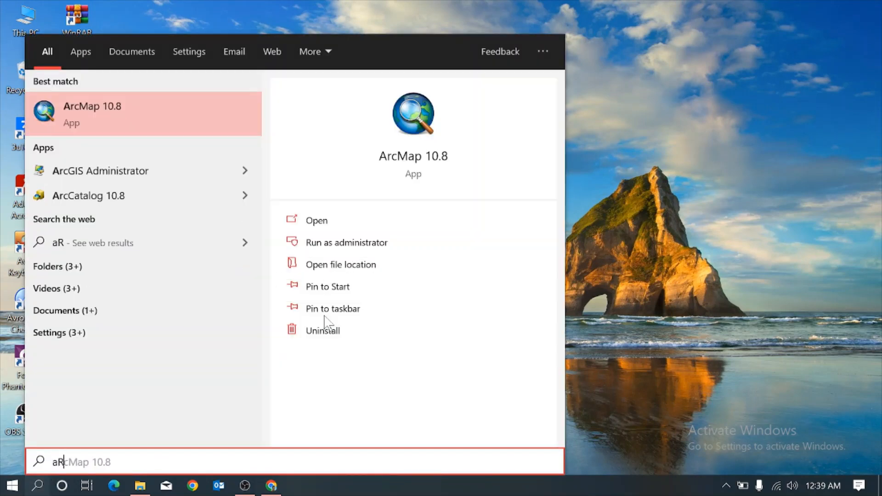
key("BackSpace")
key("BackSpace")
type("a")
key("BackSpace")
type("Ar")
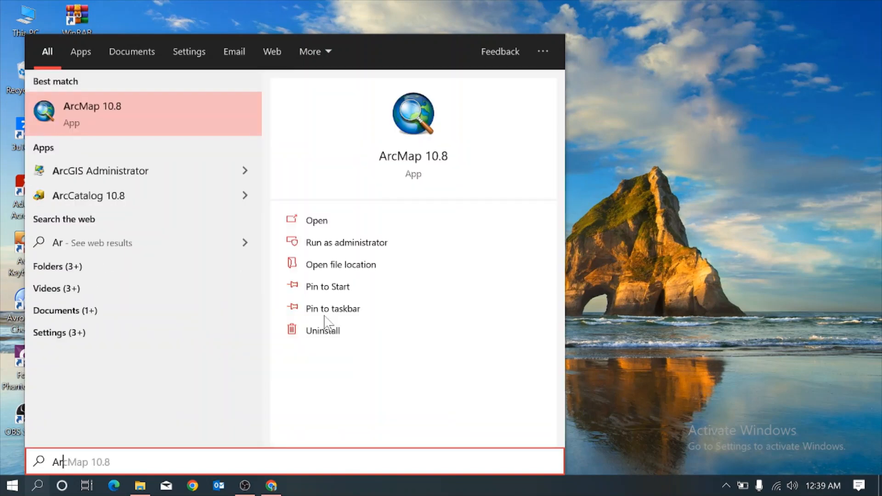
type("cMap")
key("Return")
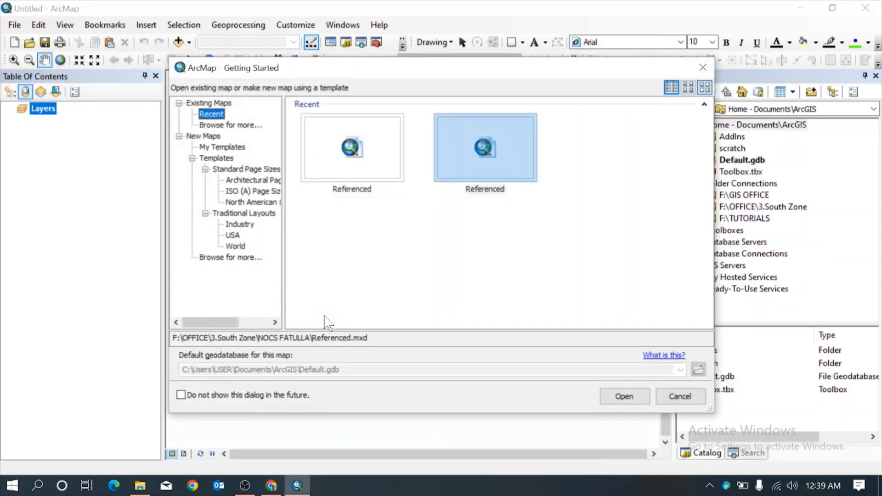
left_click(703, 67)
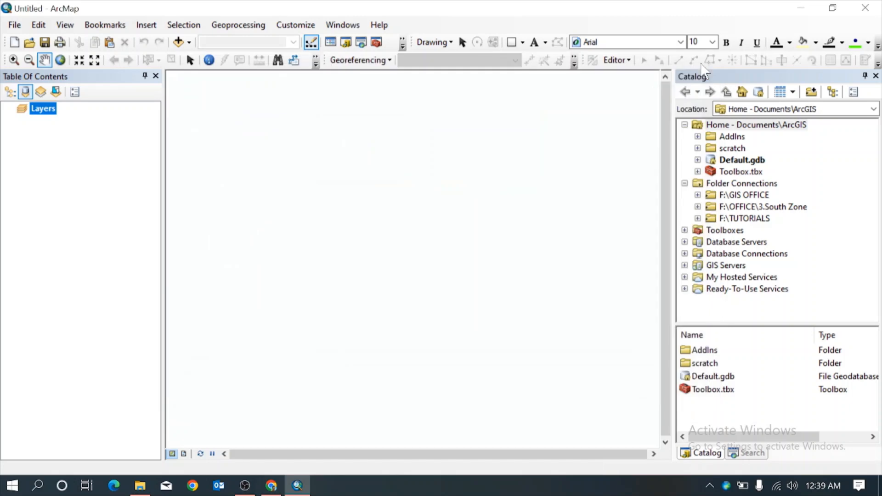
- Locate the POINTS2LINES.gdb geodatabase in F:\TUTORIALS, and search for and open the Excel To Table conversion tool
left_click(698, 218)
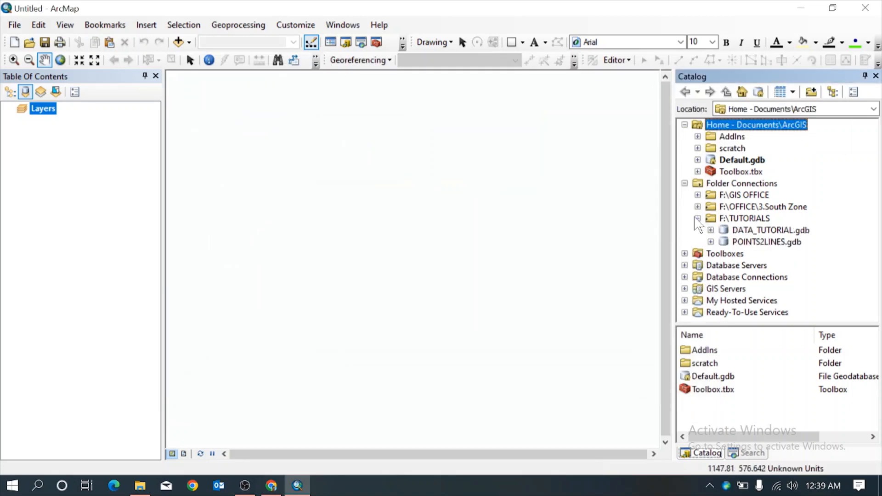
left_click(734, 243)
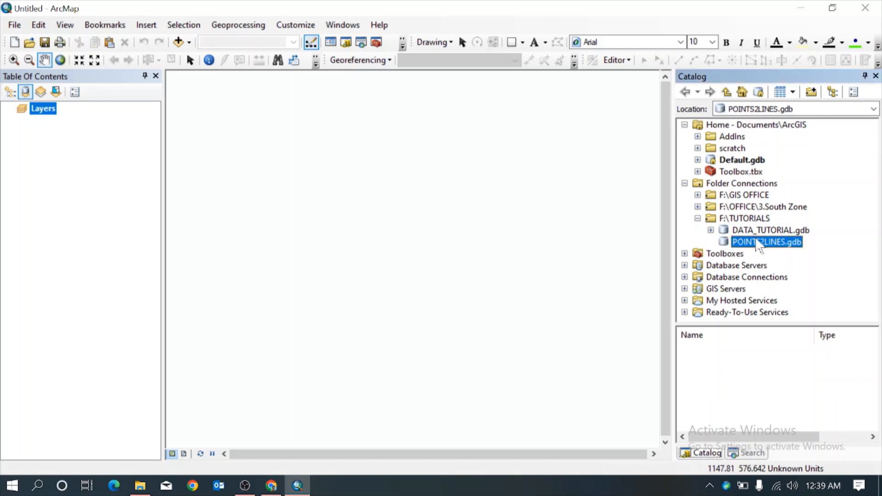
left_click(361, 43)
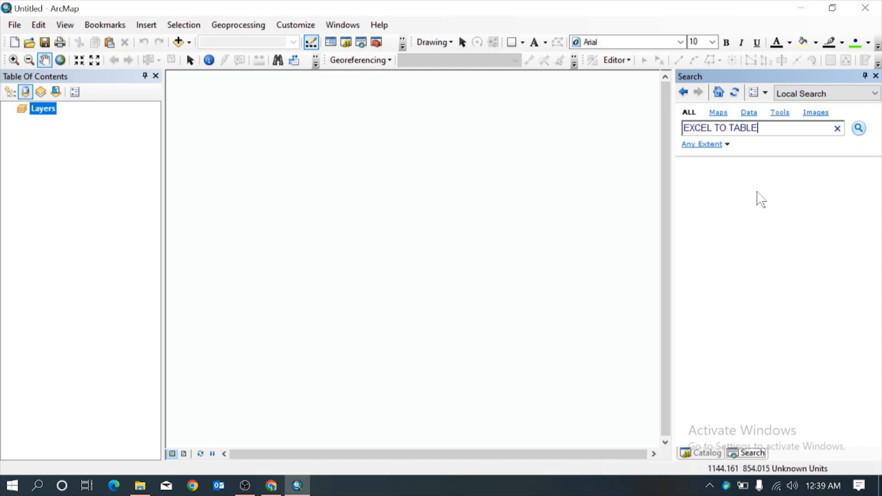
key("Return")
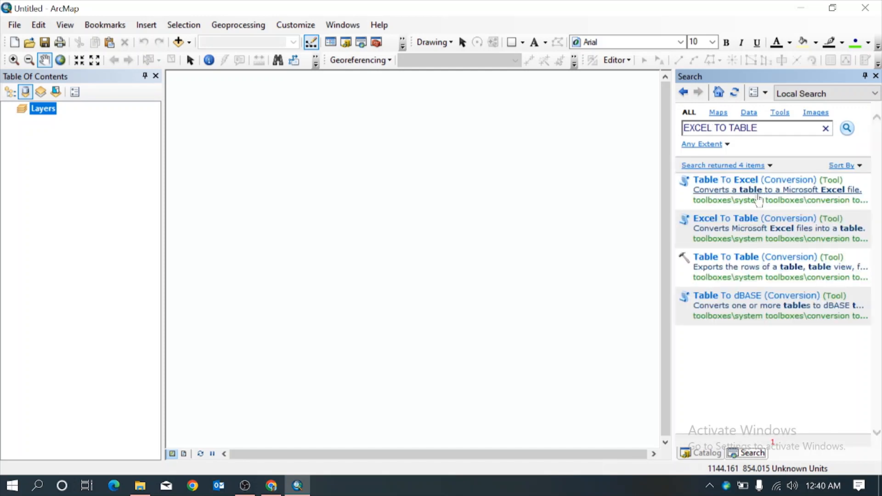
left_click(728, 219)
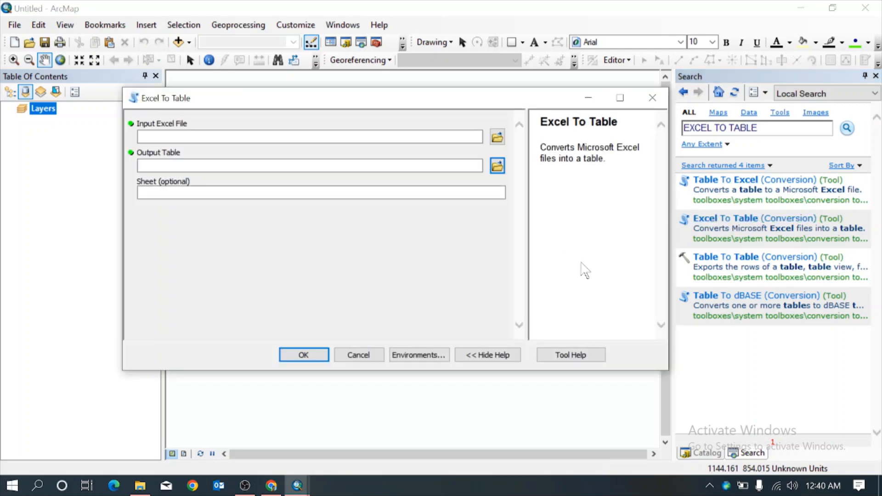
- Set COORDINATES_LINES.xls from the Desktop as the input Excel file of the Excel To Table tool
left_click(697, 453)
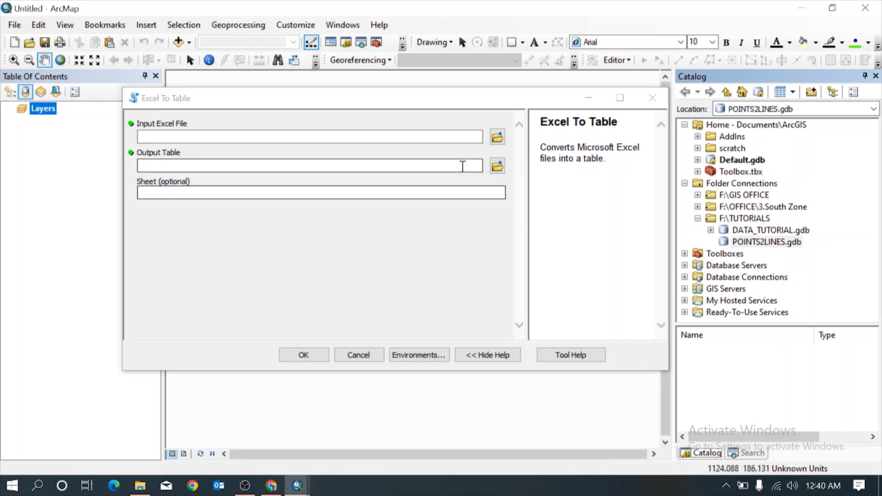
left_click(494, 137)
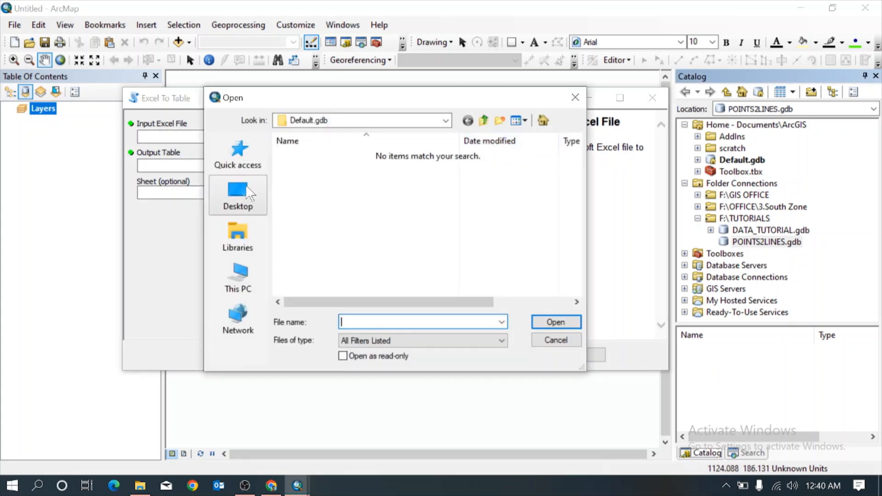
left_click(247, 189)
left_click(503, 222)
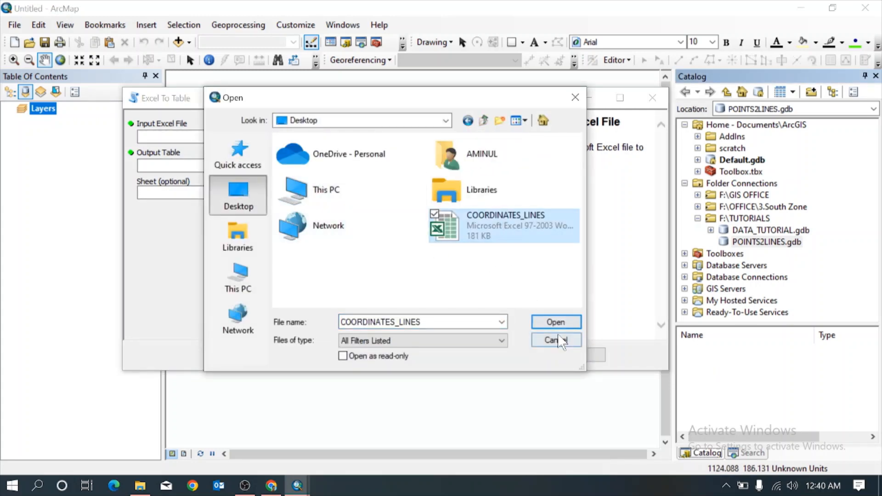
left_click(555, 322)
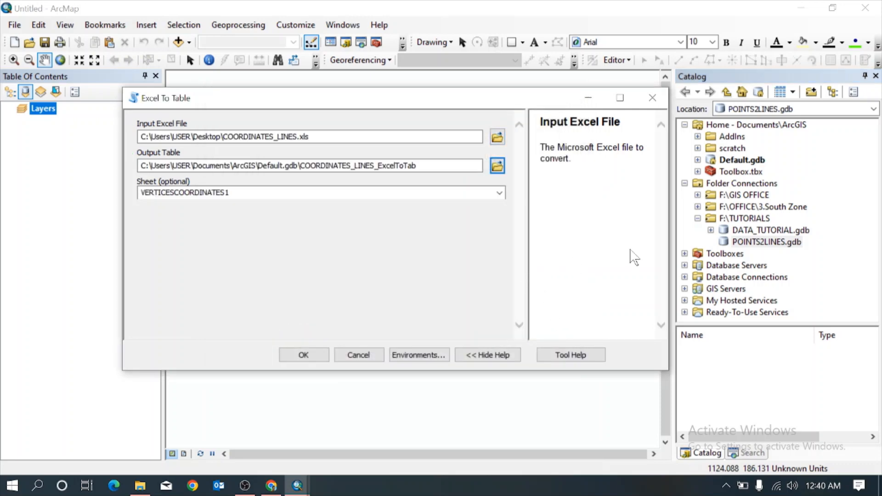
- Run the Excel To Table conversion with output F:\TUTORIALS\POINTS2LINES.gdb\COORDINATES_LINES_ExcelToTab and refresh the POINTS2LINES geodatabase
left_click(767, 242)
left_click(812, 109)
key("ctrl+c")
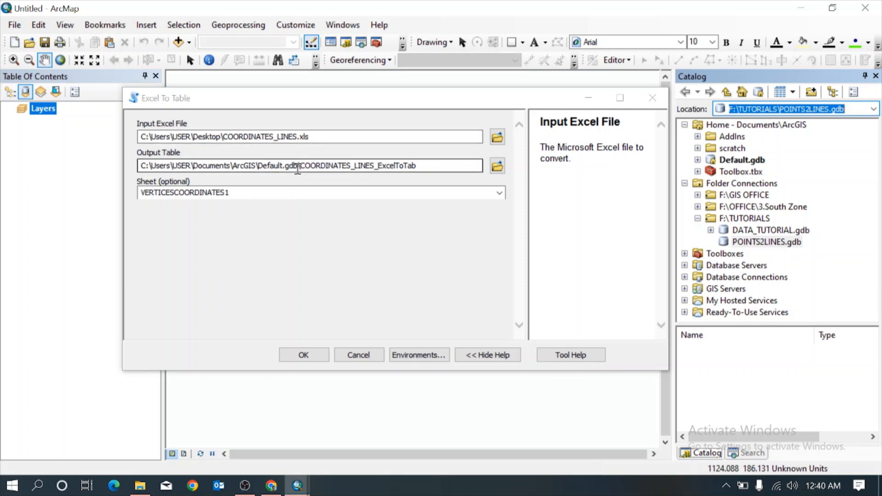
left_click_drag(298, 169, 137, 167)
key("ctrl+v")
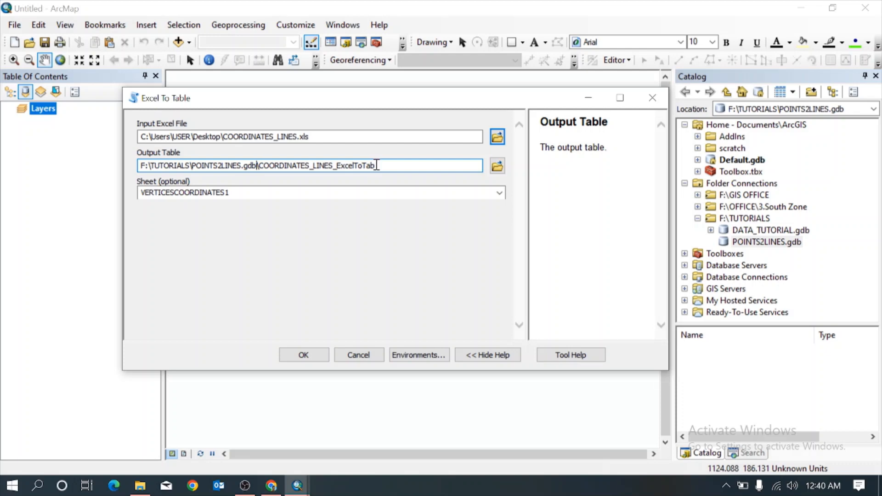
left_click(304, 355)
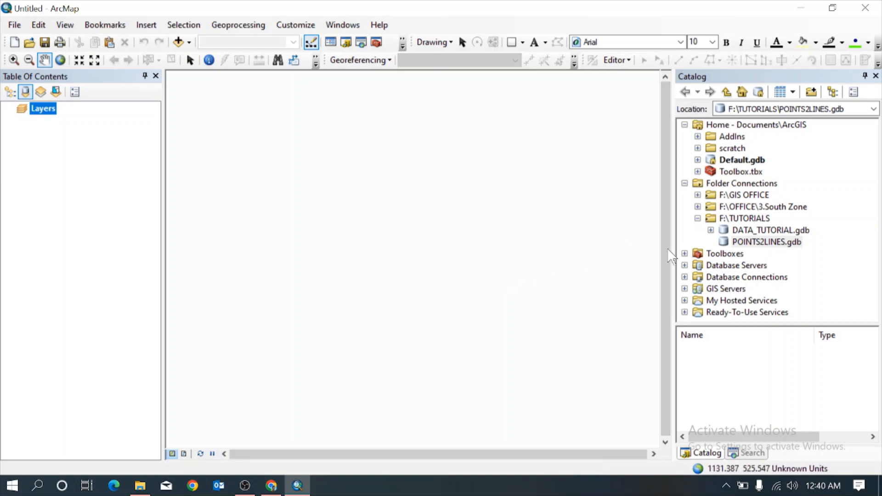
right_click(763, 240)
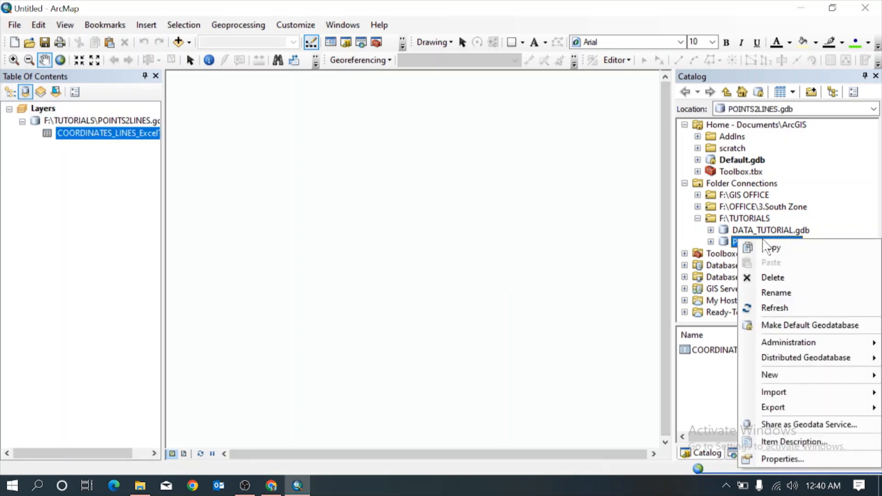
left_click(777, 307)
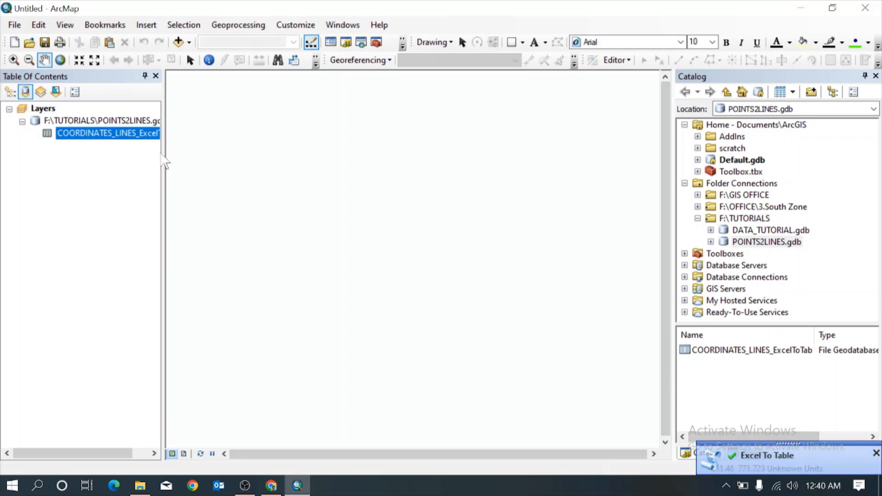
- Open the attribute table of COORDINATES_LINES_ExcelToTab and examine its start point, end point and AssetID columns
right_click(140, 136)
left_click(176, 140)
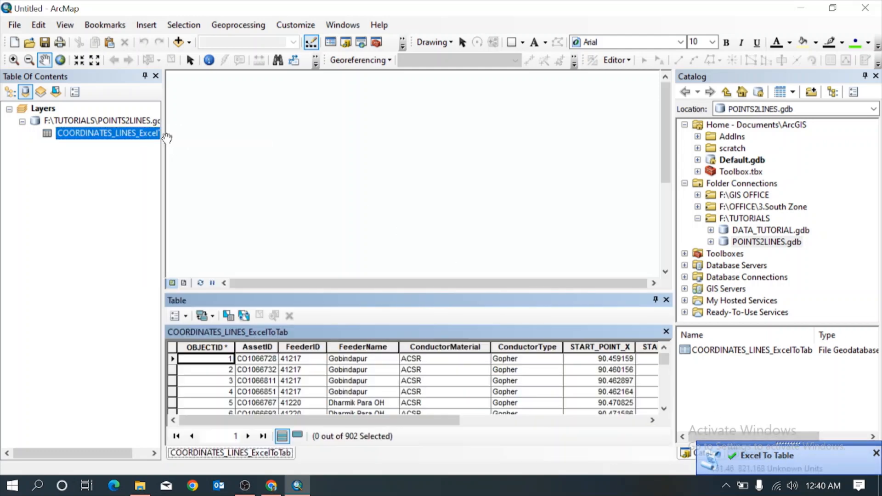
left_click_drag(420, 421, 598, 419)
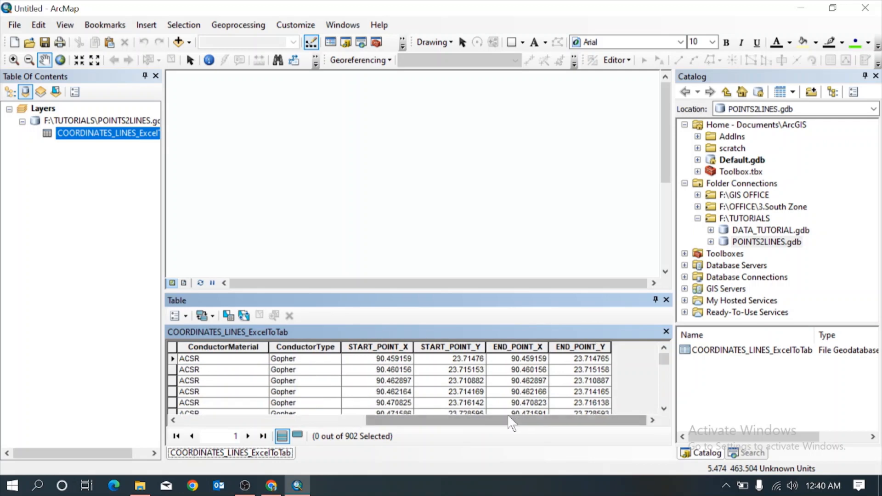
left_click(389, 346)
left_click(556, 346)
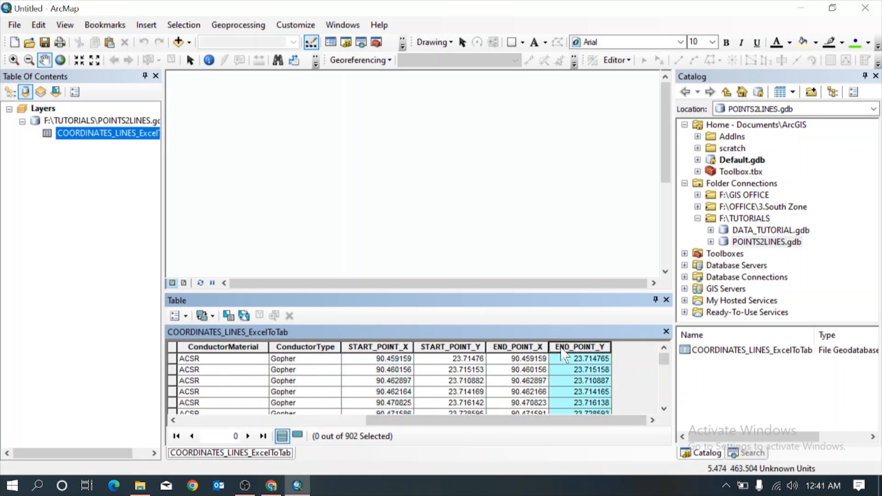
left_click_drag(488, 421, 299, 420)
left_click(256, 347)
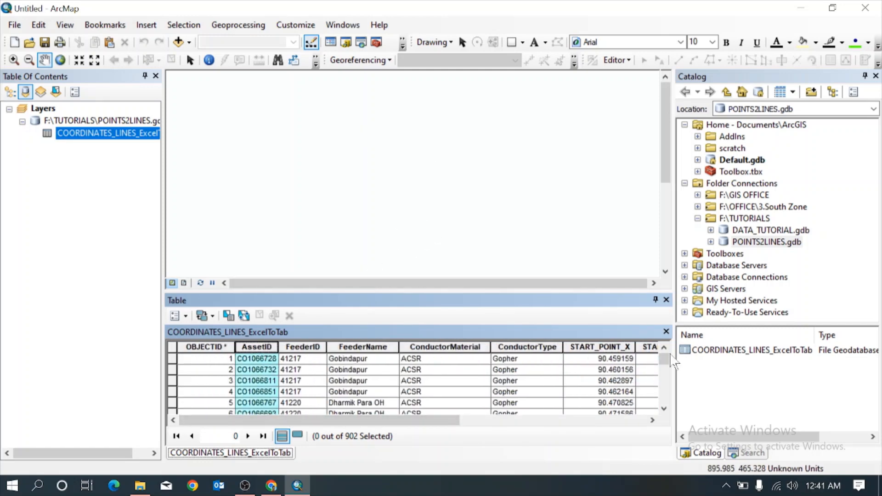
- Search for XY TO LINE and open the XY To Line data management tool
left_click(748, 451)
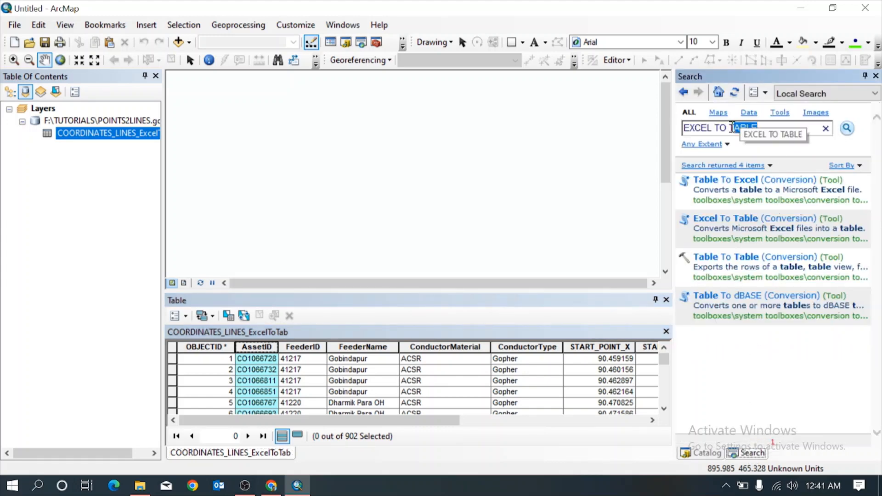
left_click_drag(776, 126, 682, 131)
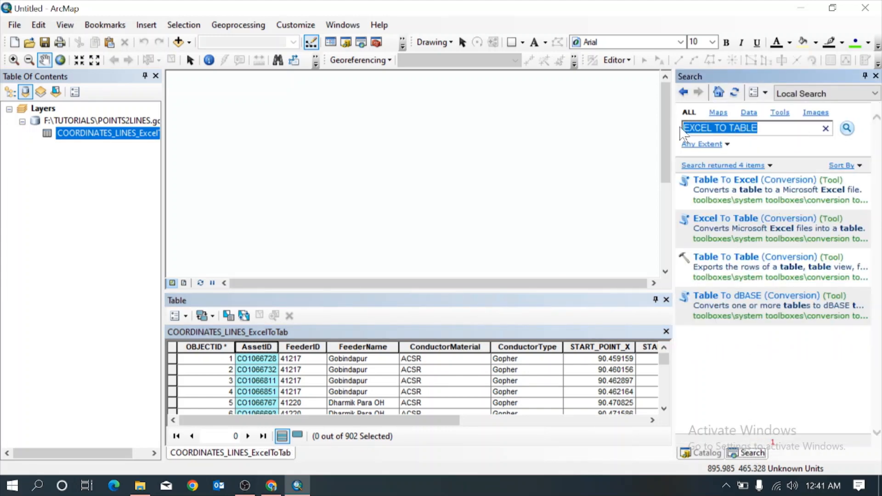
key("BackSpace")
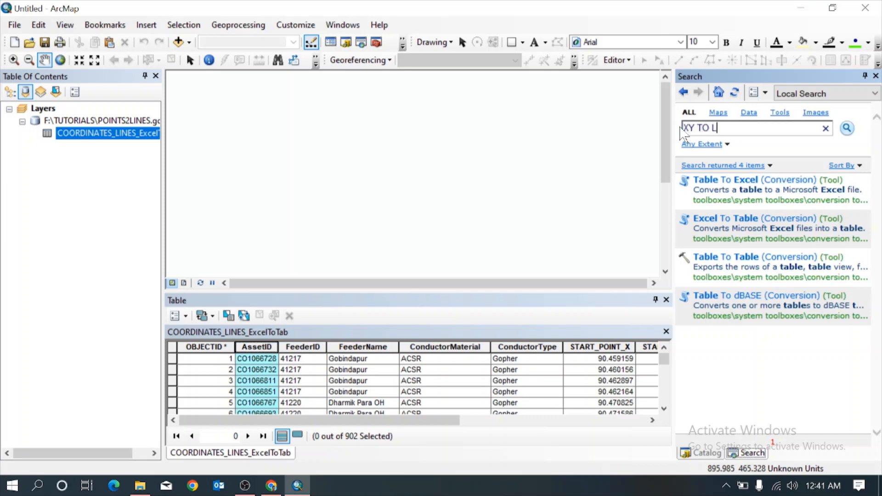
key("Return")
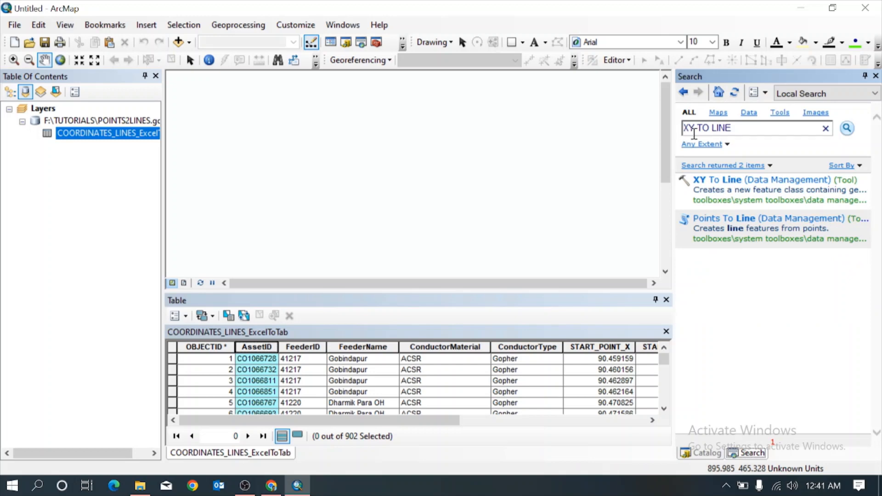
left_click(729, 181)
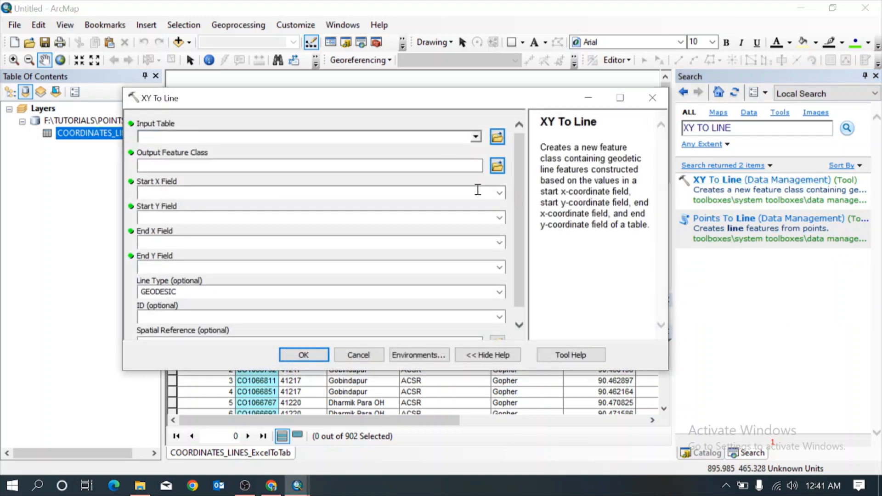
- Set COORDINATES_LINES_ExcelToTab as the input table of the XY To Line tool
left_click_drag(285, 98, 304, 96)
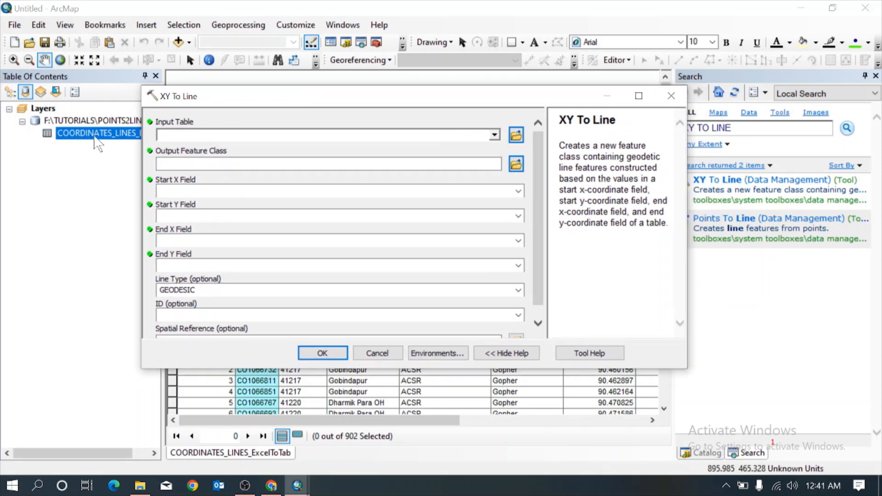
left_click_drag(94, 136, 214, 135)
left_click(493, 133)
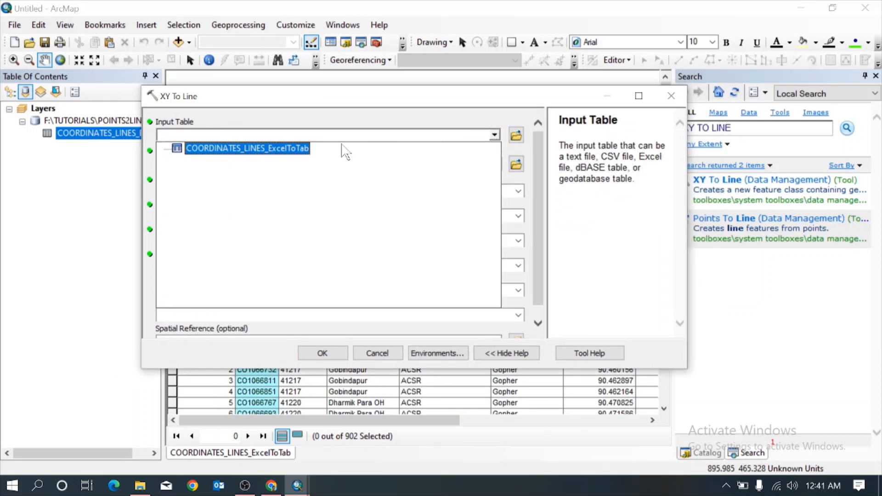
left_click(398, 99)
left_click_drag(412, 99, 450, 101)
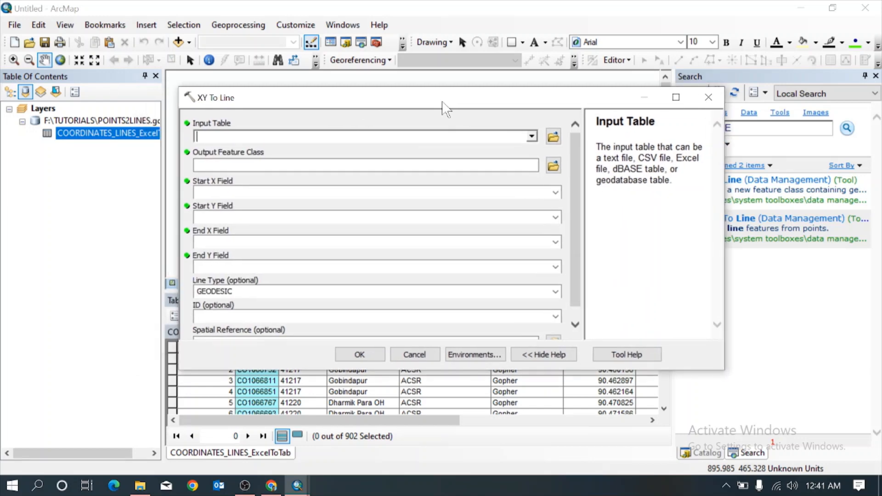
left_click(440, 132)
left_click(532, 136)
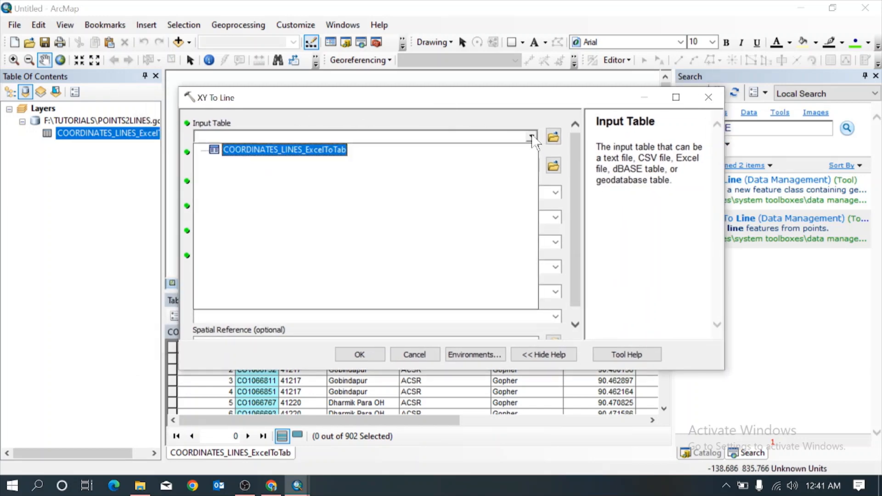
left_click(339, 150)
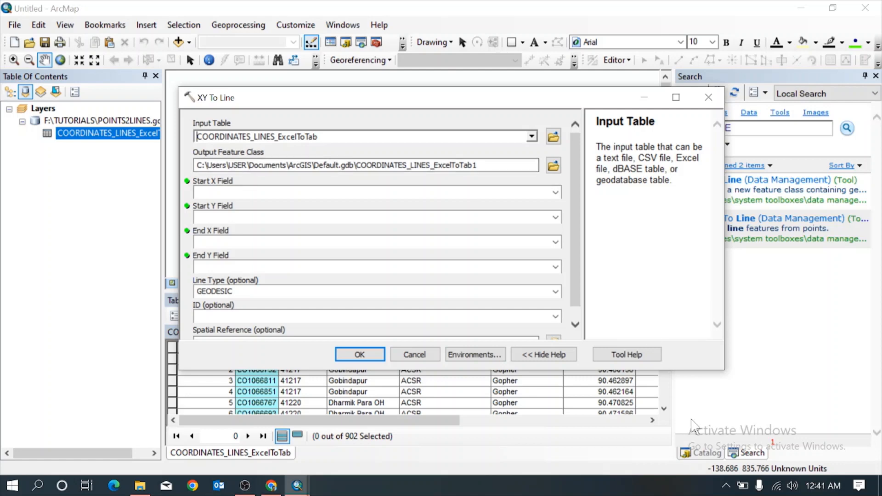
- Set the XY To Line output feature class to F:\TUTORIALS\POINTS2LINES.gdb\XY2LINES
left_click(703, 454)
left_click_drag(606, 99, 559, 91)
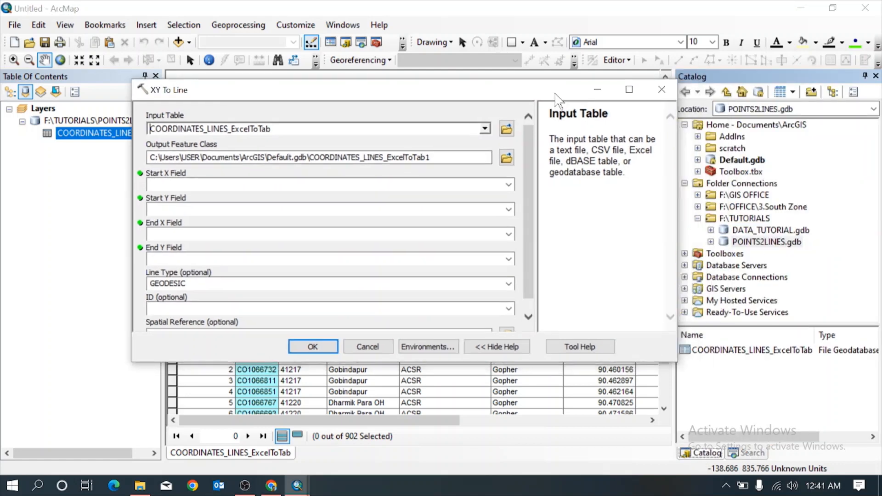
double_click(754, 243)
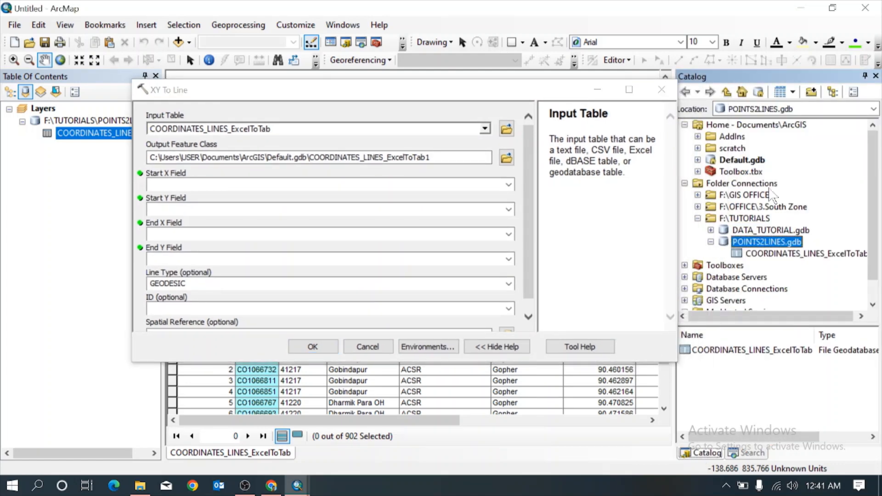
left_click(805, 108)
key("ctrl+c")
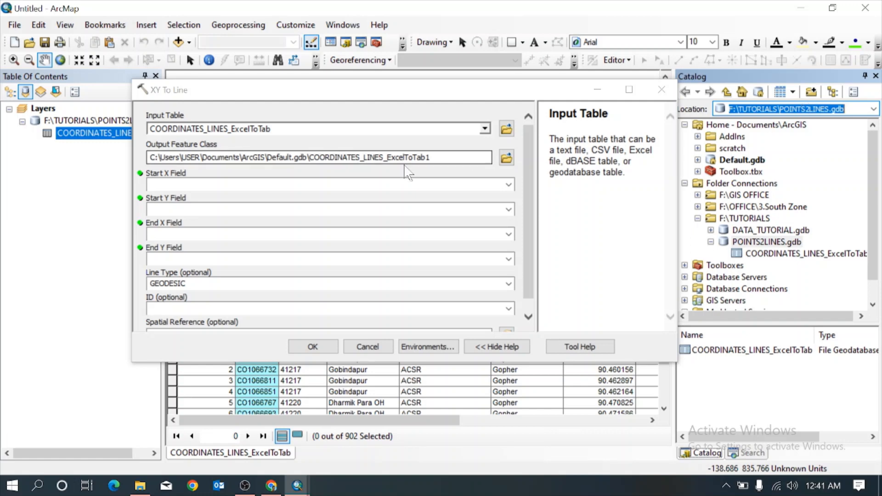
left_click_drag(306, 158, 150, 157)
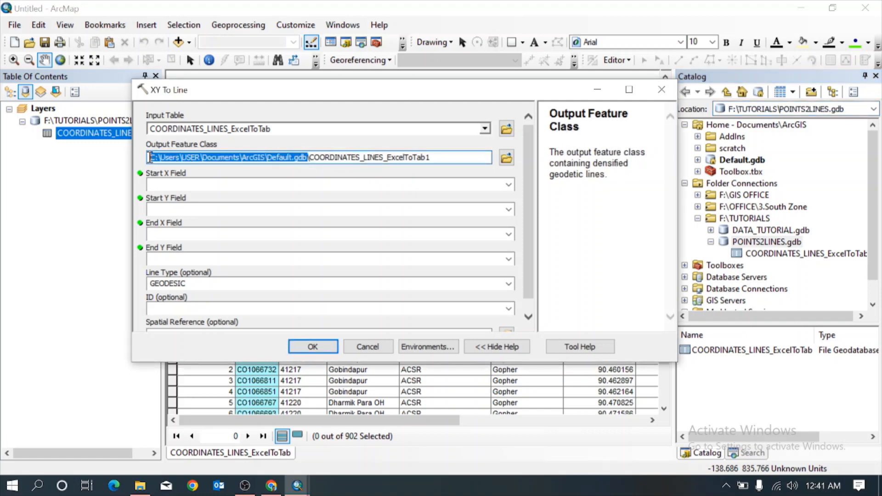
key("ctrl+v")
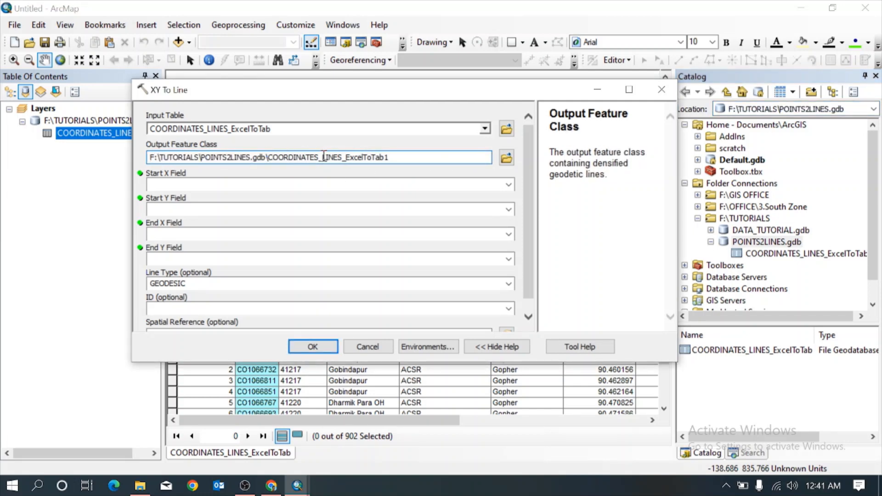
left_click_drag(398, 157, 274, 157)
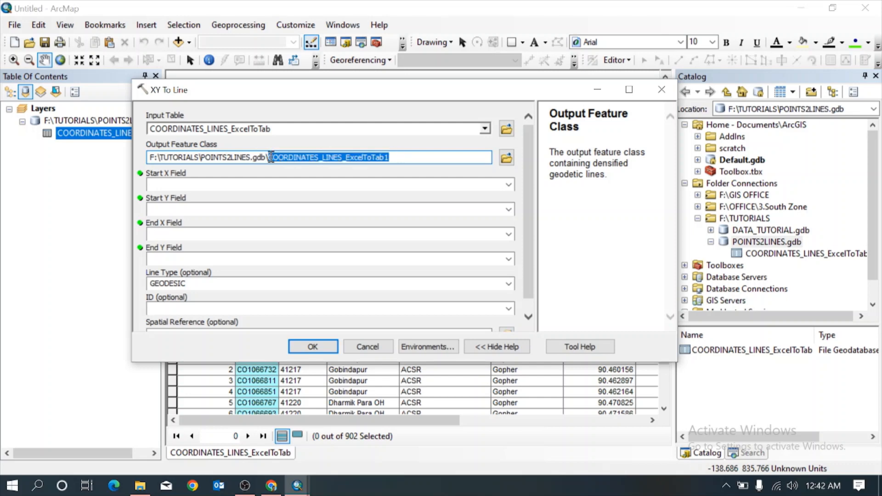
type("XY2")
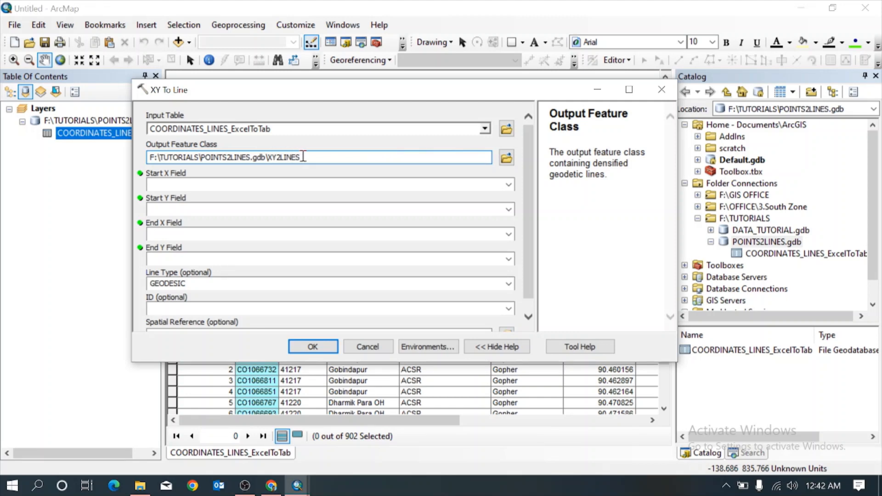
- Assign START_POINT_X as the Start X Field and START_POINT_Y as the Start Y Field
left_click_drag(474, 90, 523, 85)
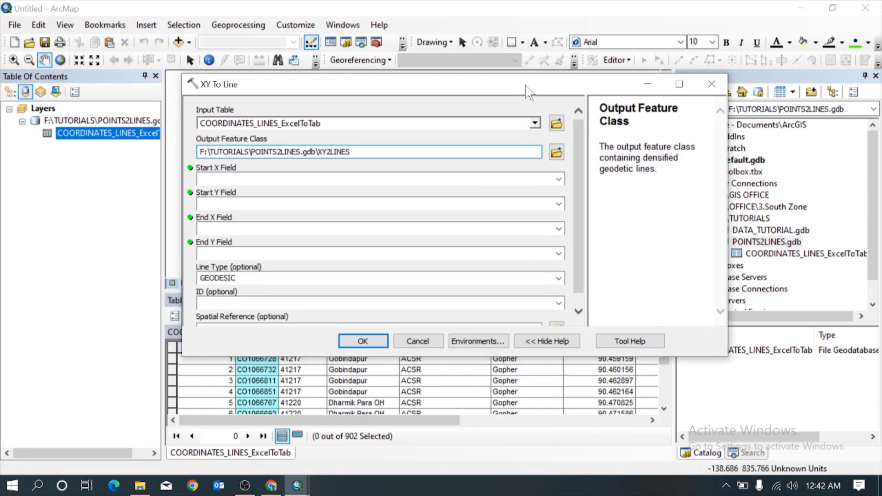
left_click(559, 180)
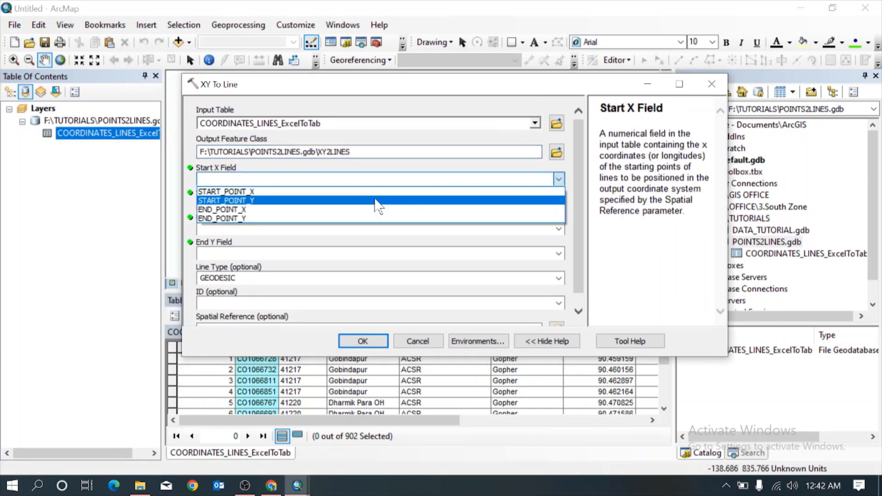
left_click(252, 192)
left_click(559, 205)
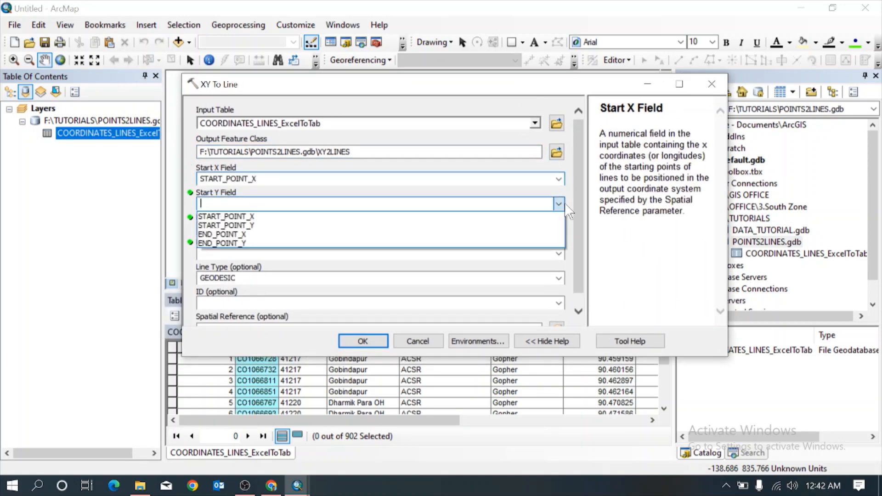
left_click(292, 229)
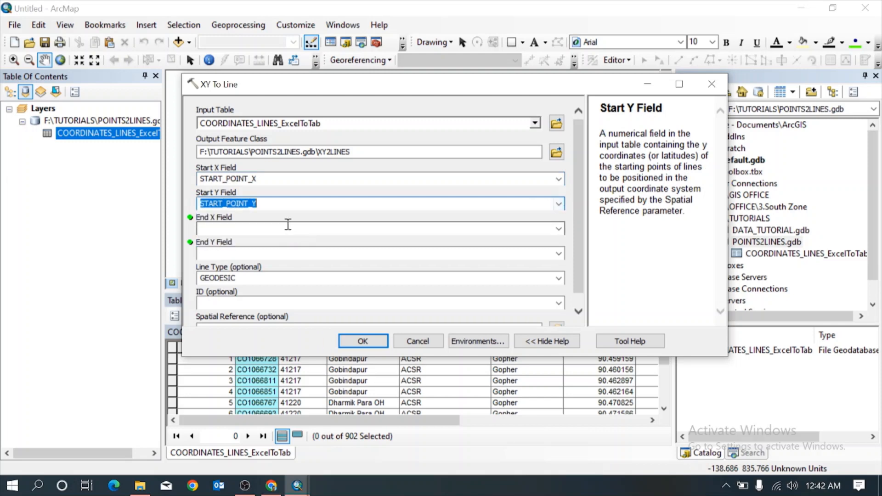
- Assign END_POINT_X as the End X Field and END_POINT_Y as the End Y Field
left_click(560, 230)
left_click(251, 259)
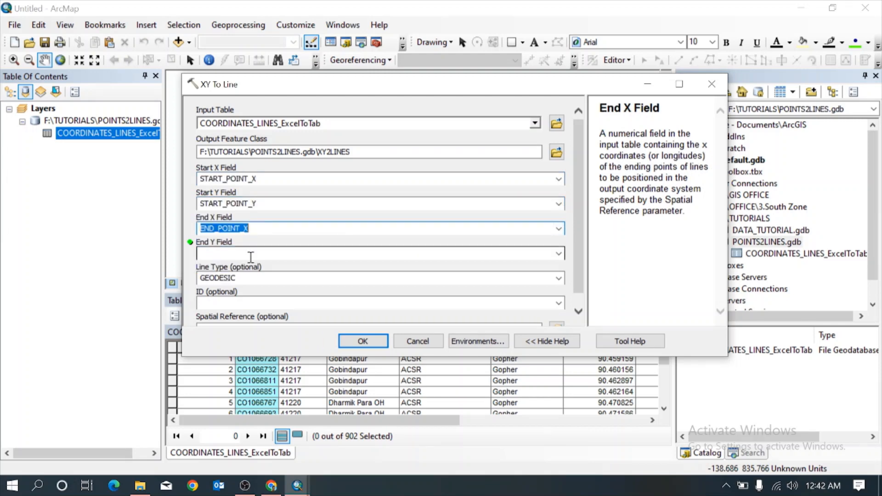
left_click(560, 252)
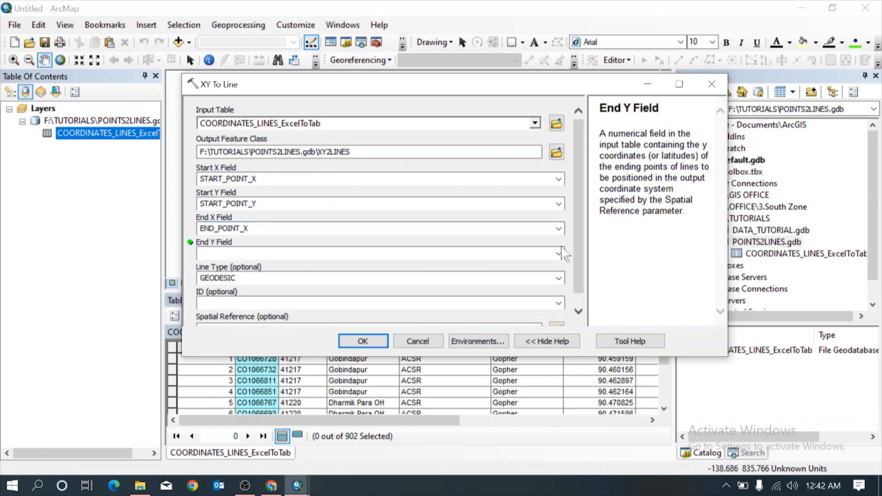
left_click(561, 253)
left_click(547, 292)
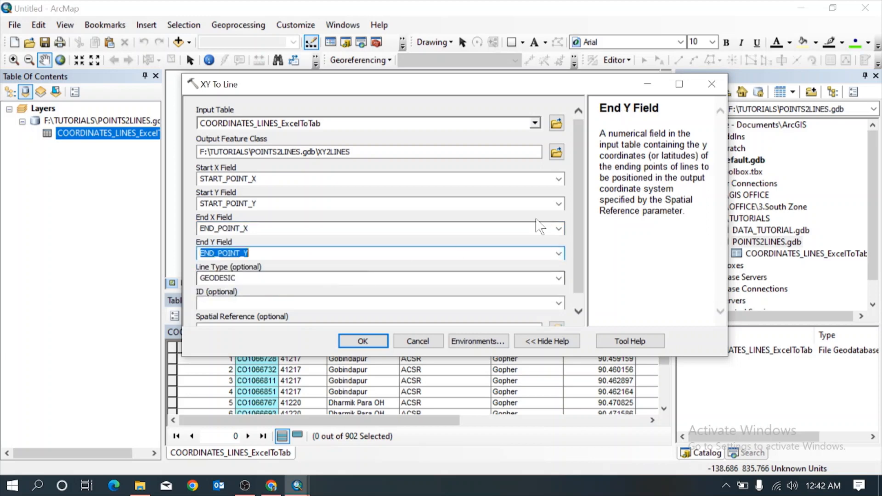
- Set AssetID as the ID field of the XY To Line tool
left_click_drag(578, 176, 570, 212)
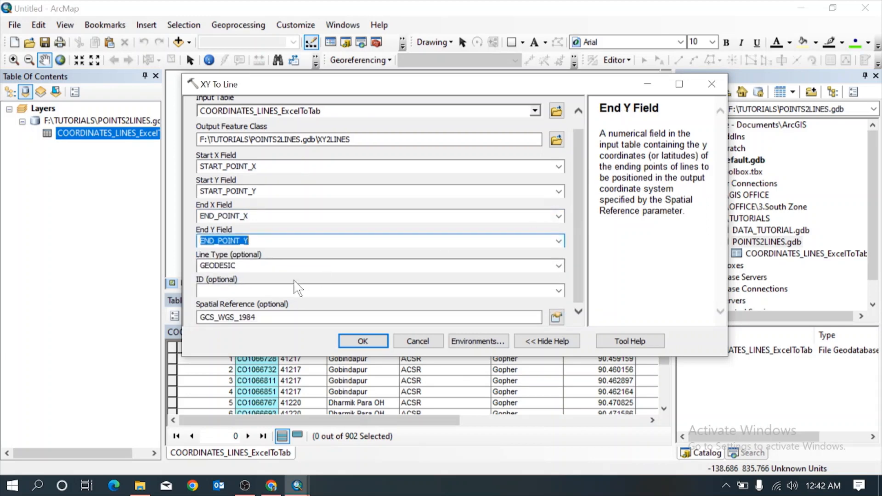
left_click(559, 291)
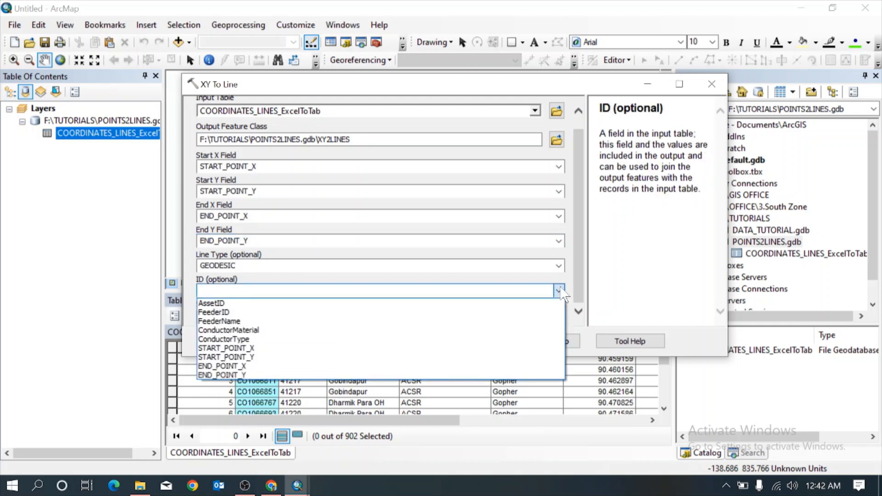
left_click(286, 303)
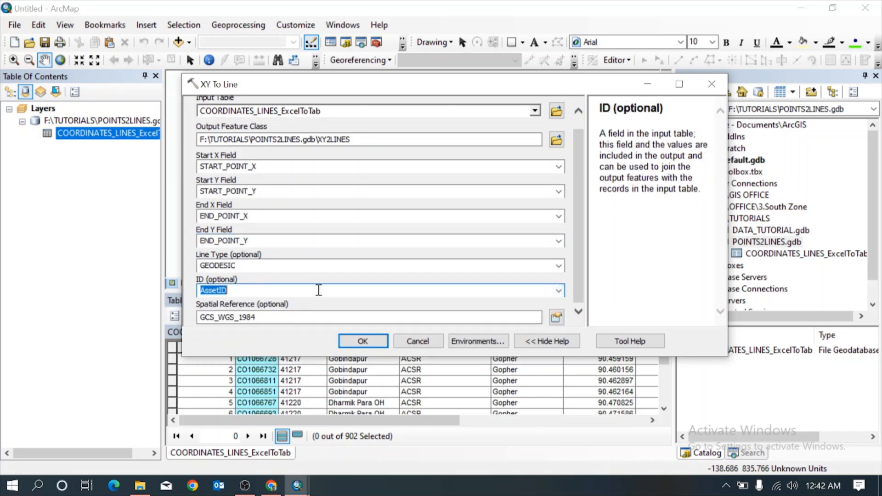
- Check the tool's spatial reference definition and the START_POINT_X and START_POINT_Y coordinate values in the input table
left_click(555, 317)
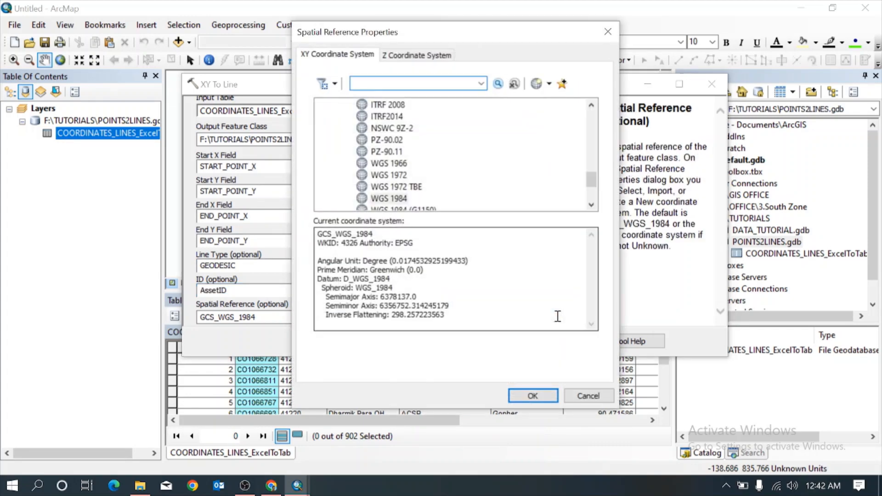
left_click(608, 31)
left_click_drag(586, 87, 341, 109)
left_click_drag(441, 421, 487, 422)
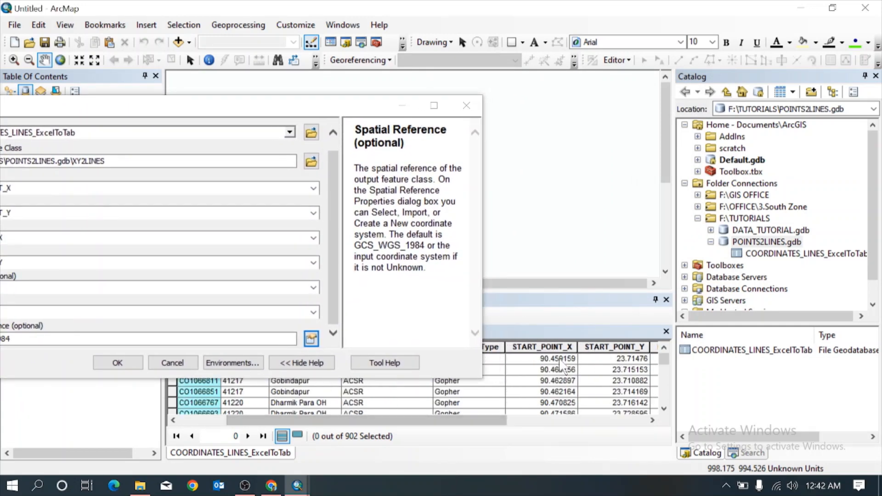
left_click(625, 360)
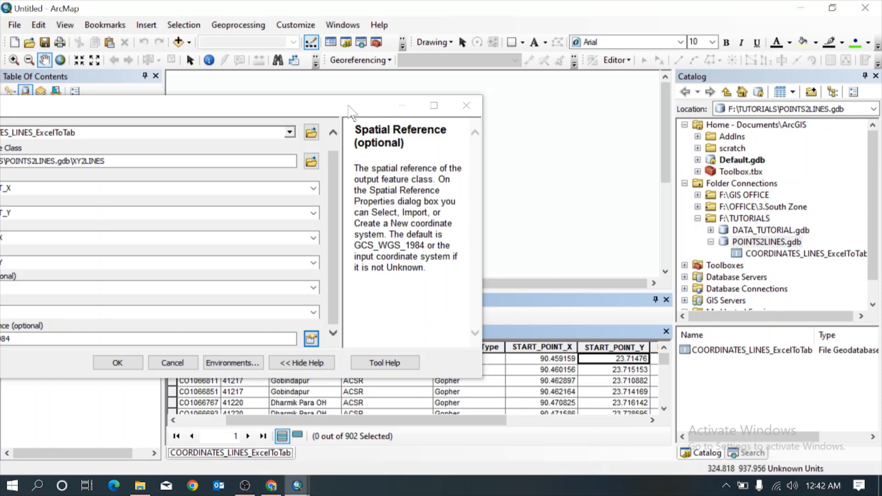
left_click_drag(349, 108, 579, 70)
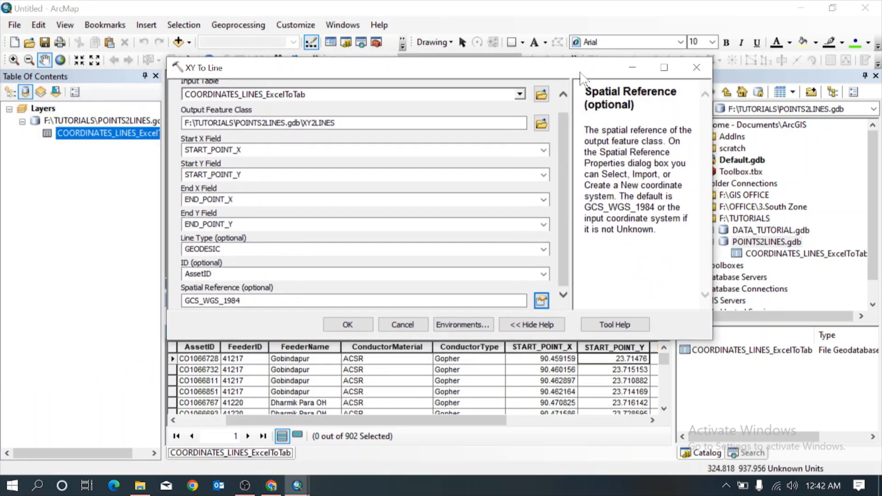
- Review the world geographic coordinate systems, keep GCS_WGS_1984 as the spatial reference, and run XY To Line
left_click(542, 302)
left_click_drag(577, 164, 579, 101)
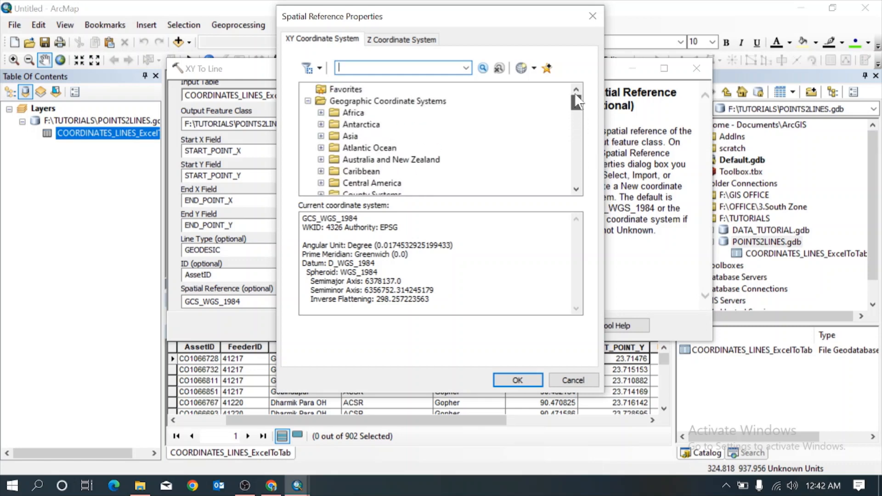
double_click(319, 103)
left_click(306, 100)
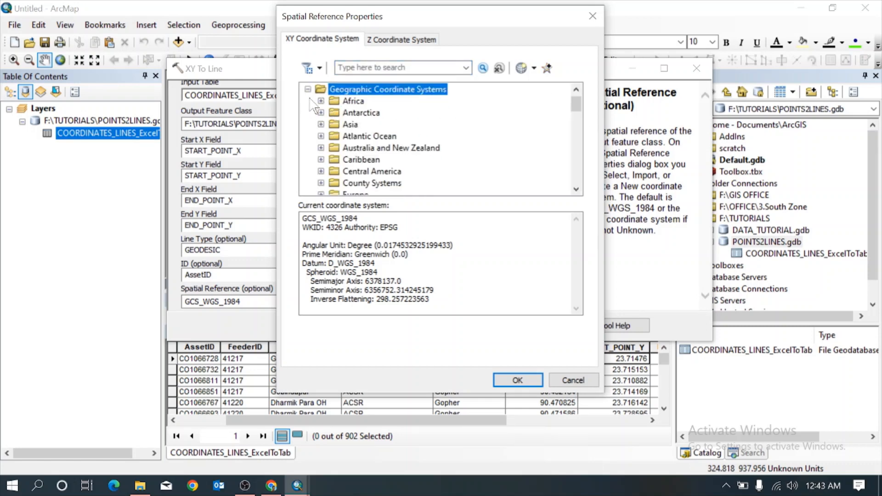
left_click_drag(574, 103, 577, 133)
left_click(321, 100)
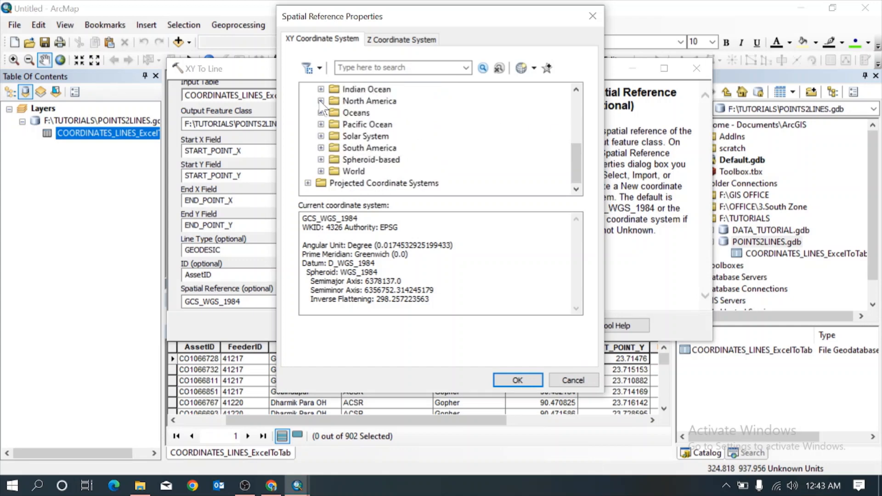
left_click(321, 171)
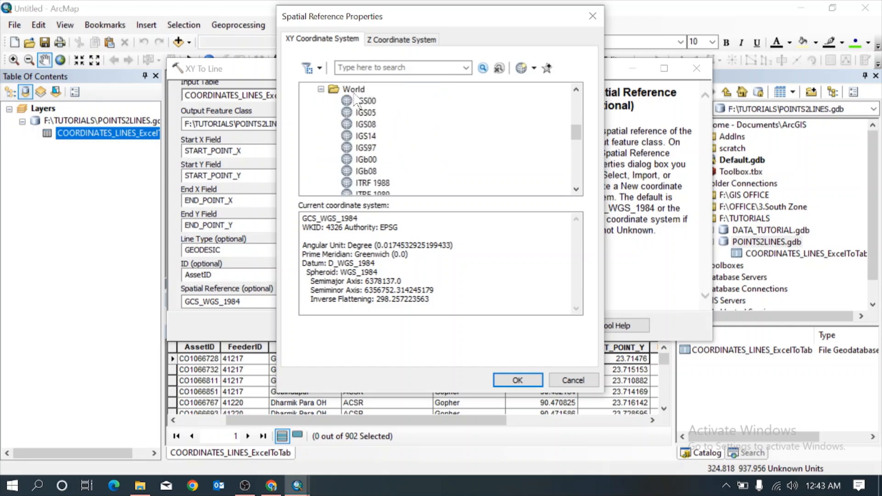
scroll(473, 167, "down", 8)
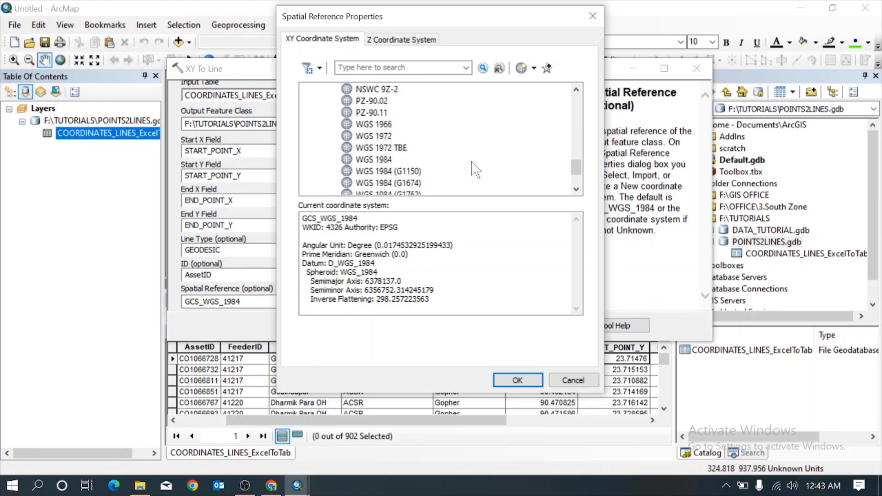
left_click(518, 380)
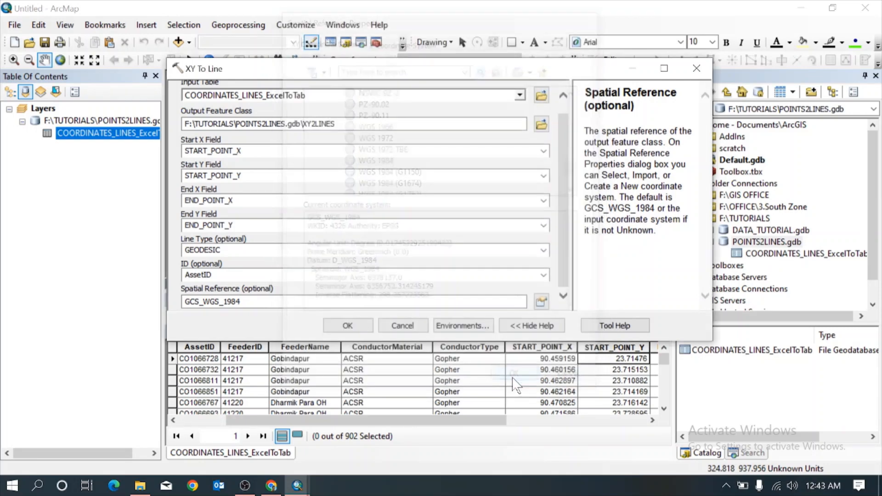
left_click(347, 326)
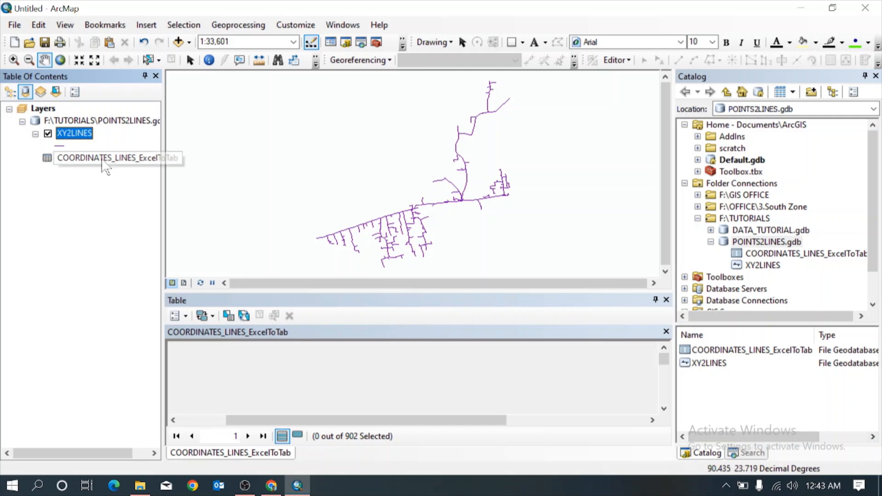
- Open the attribute table of the XY2LINES layer and examine its AssetID and Shape_Length columns
right_click(86, 130)
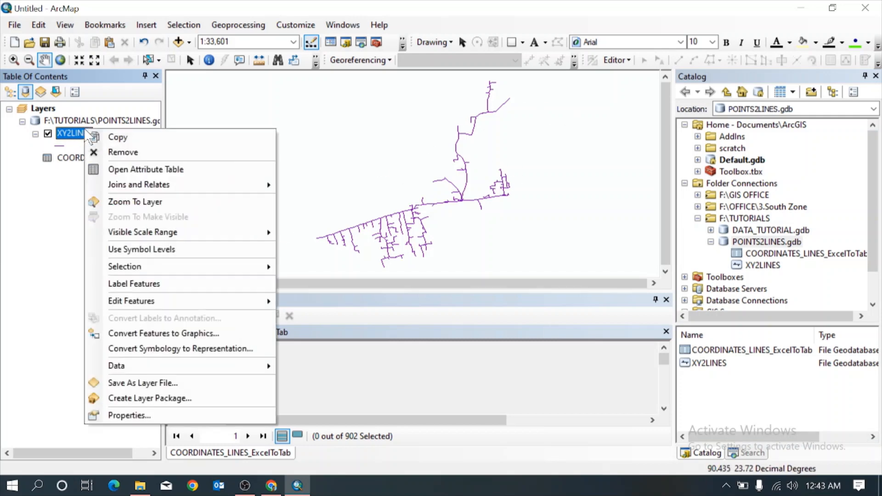
left_click(134, 173)
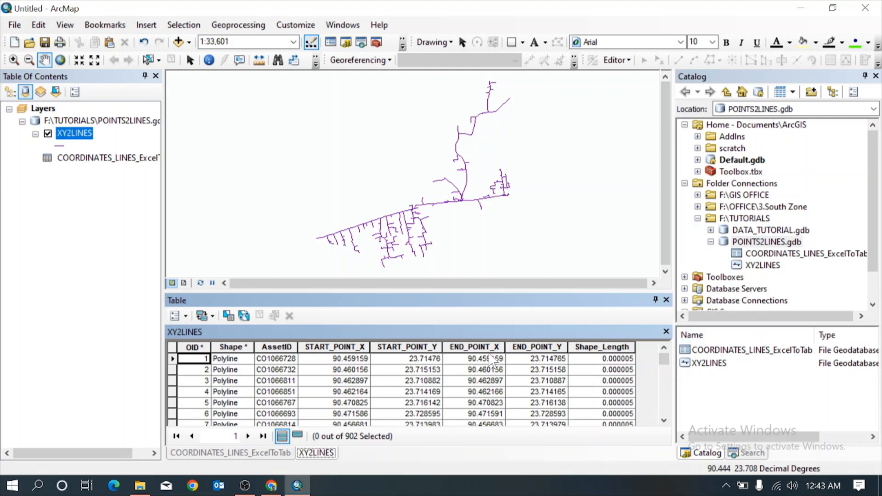
left_click(269, 347)
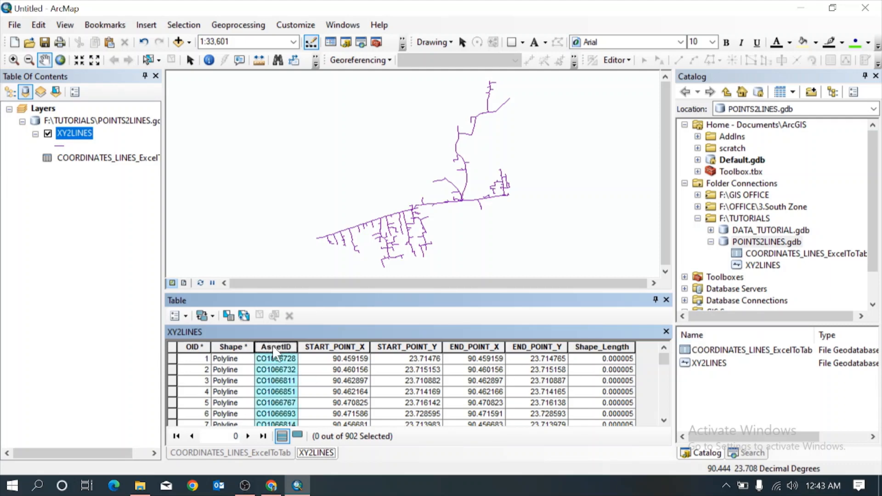
left_click(601, 347)
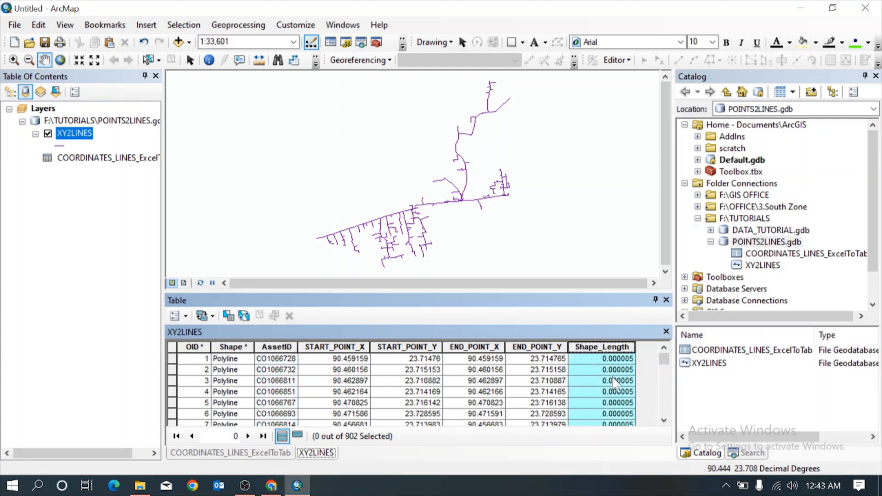
mouse_move(664, 359)
left_mouse_down()
mouse_move(672, 401)
mouse_move(671, 366)
left_mouse_up()
- Search the tools for PROJECTION, open Project (Data Management), and set the XY2LINES layer as its input feature class
left_click(759, 454)
left_click(728, 127)
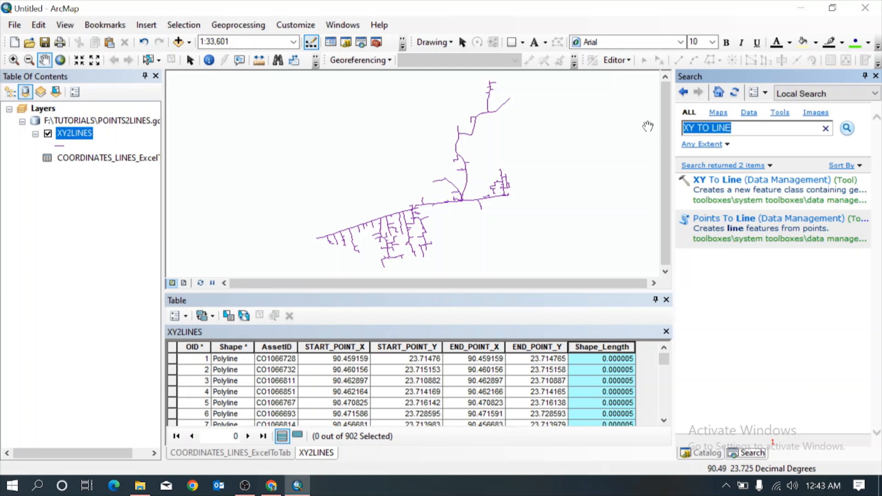
type("PROJECTION")
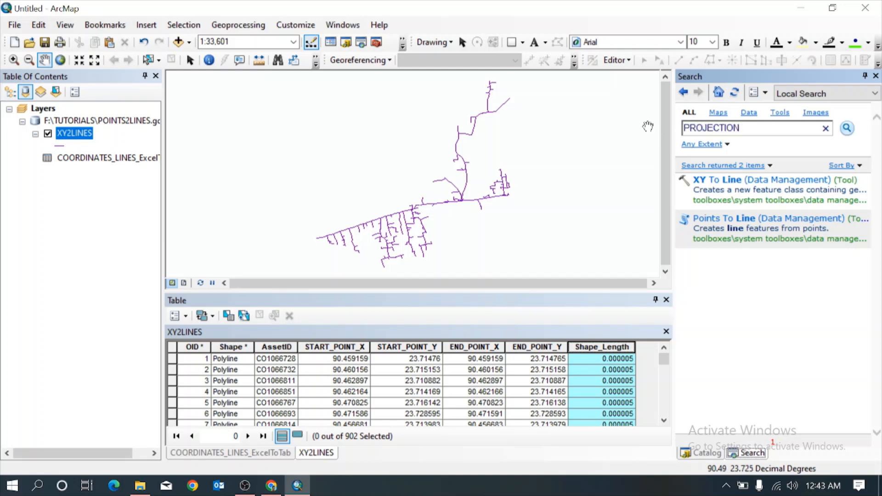
key("Return")
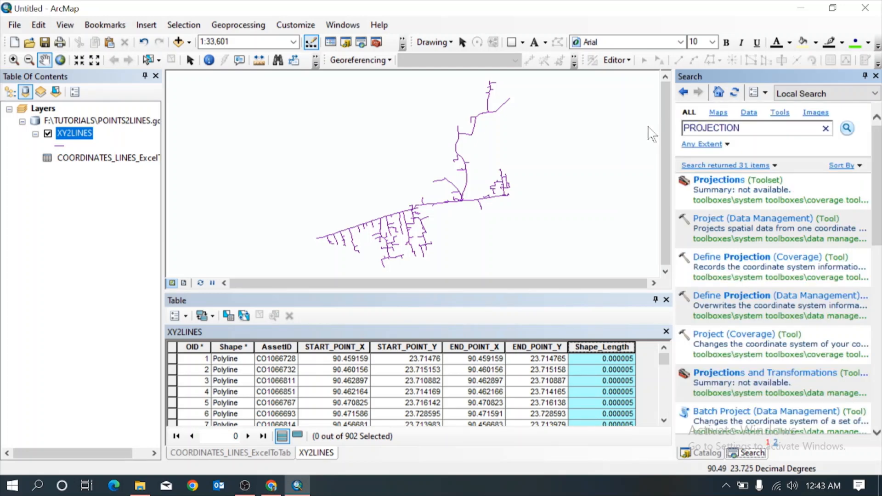
left_click(710, 218)
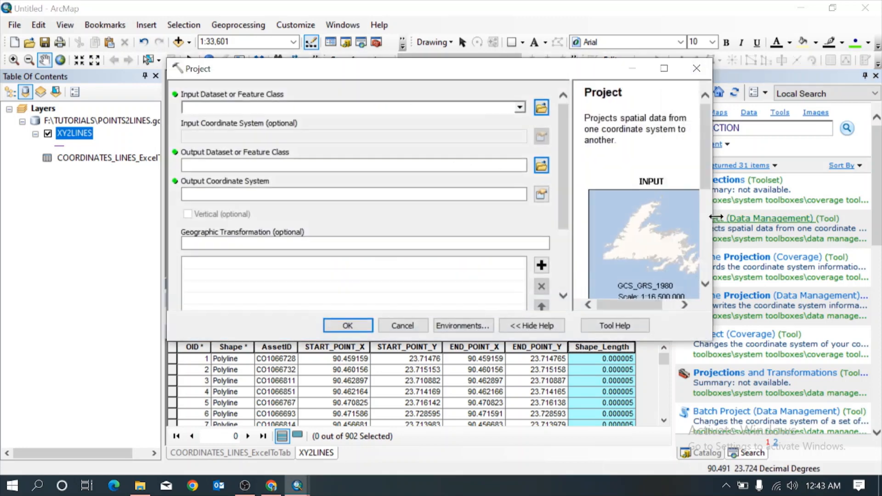
left_click_drag(82, 134, 259, 110)
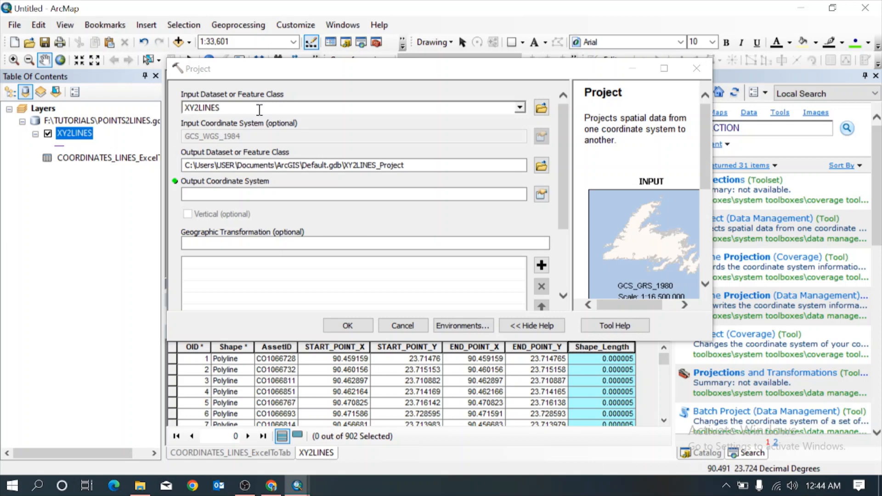
- Set the Project tool's output feature class to F:\TUTORIALS\POINTS2LINES.gdb\XY2LINES_PROJECTED
left_click(703, 453)
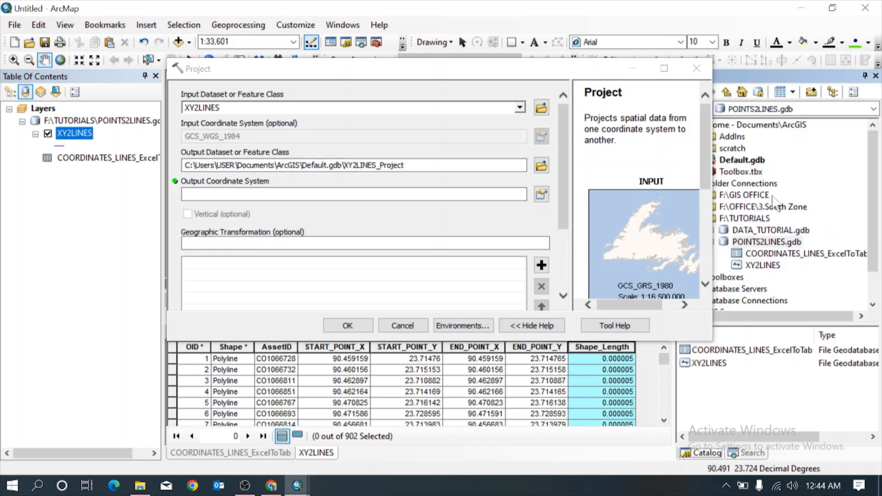
left_click(761, 267)
left_click_drag(762, 272, 442, 173)
left_click(352, 182)
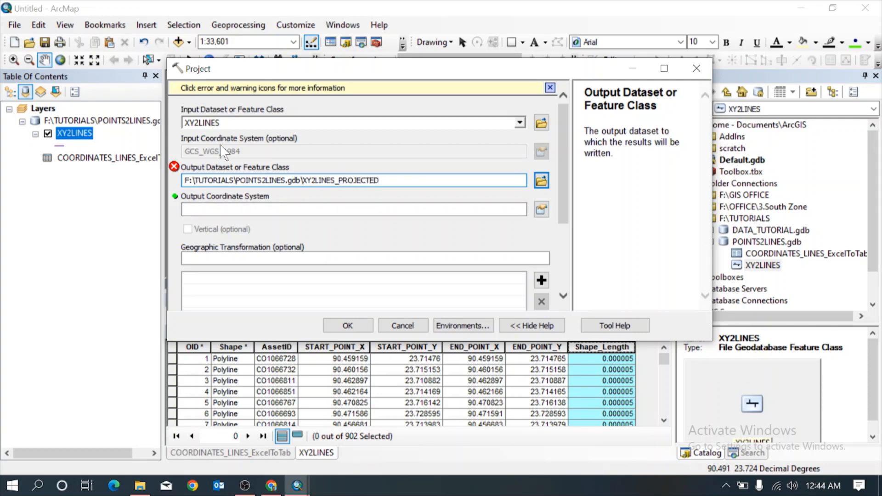
- Set the output coordinate system to the projected WGS 1984 UTM Zone 46N (Northern Hemisphere) and review the remaining Project parameters
left_click(543, 197)
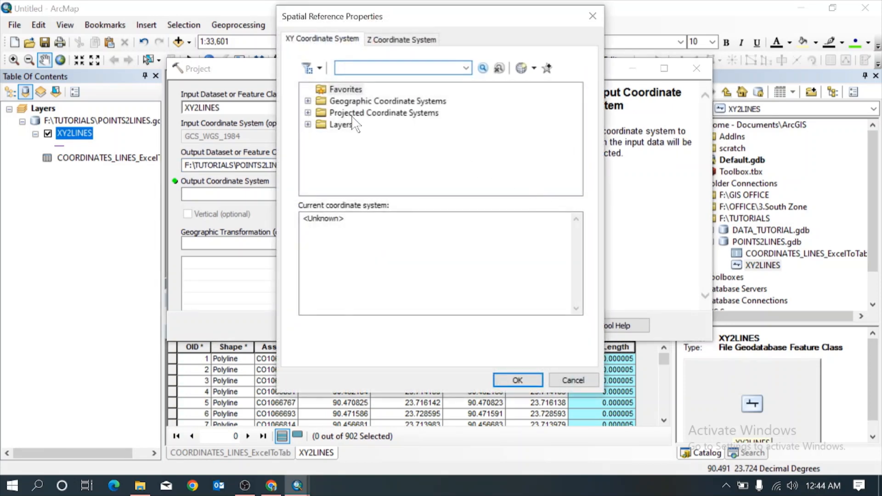
left_click(308, 113)
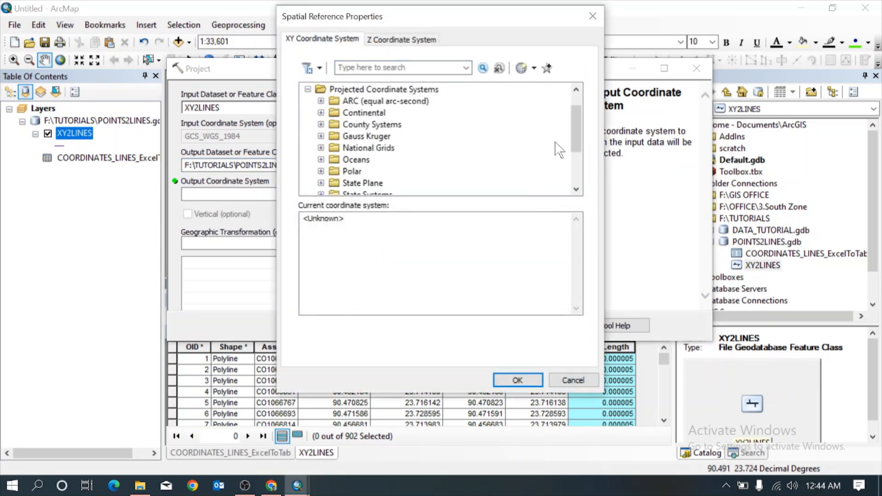
scroll(559, 150, "down", 2)
left_click(321, 148)
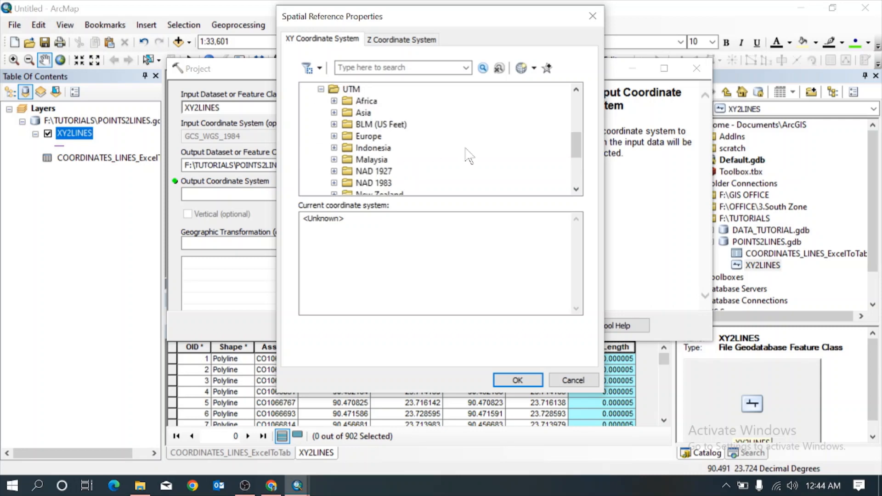
scroll(466, 157, "down", 3)
left_click(334, 148)
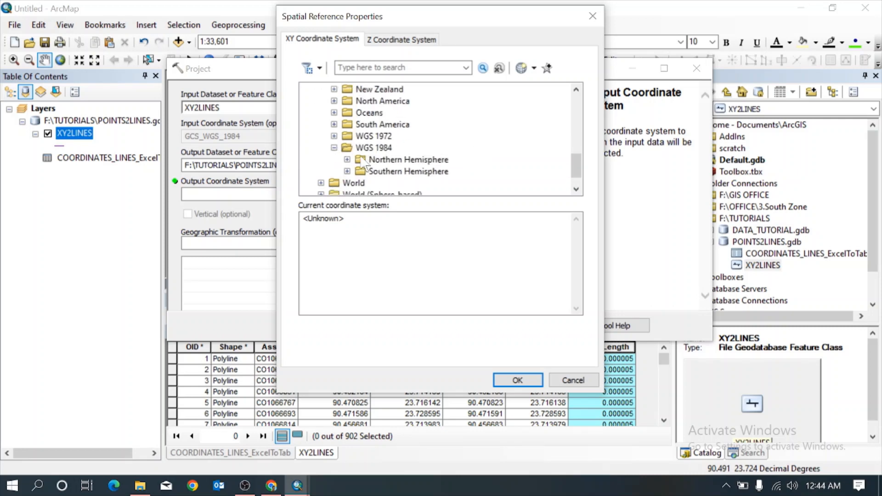
left_click(347, 159)
scroll(519, 160, "down", 12)
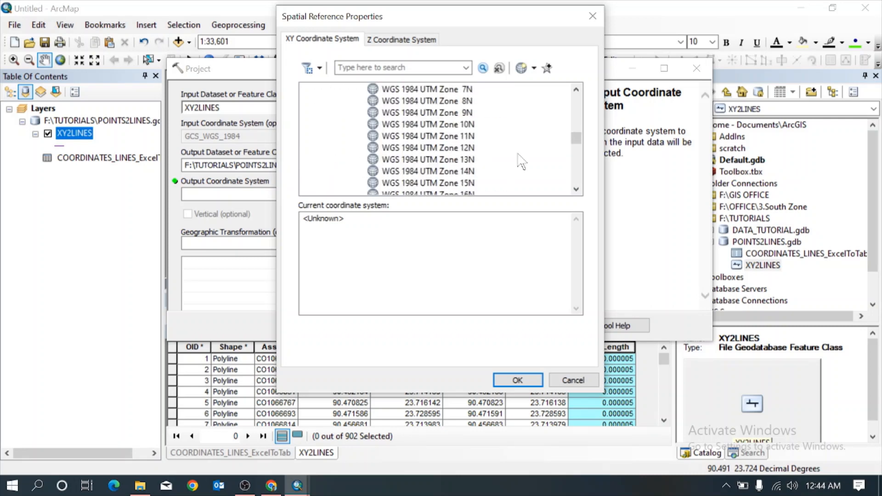
scroll(520, 160, "down", 6)
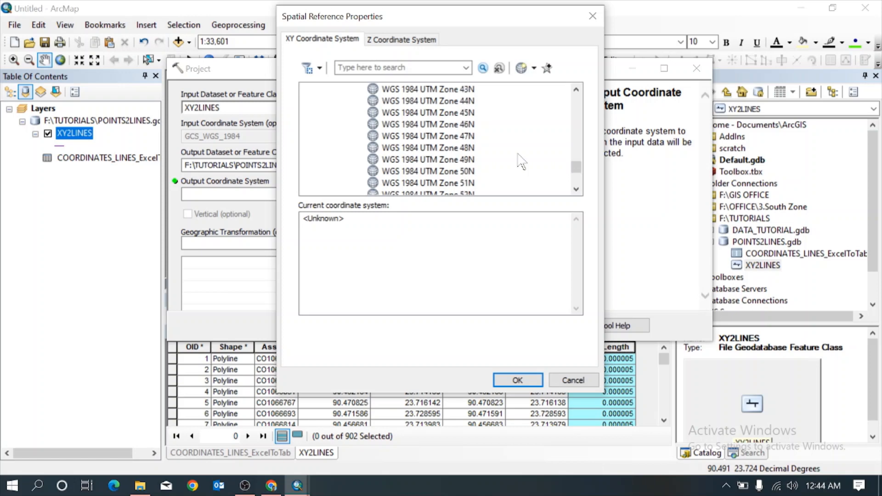
left_click(474, 125)
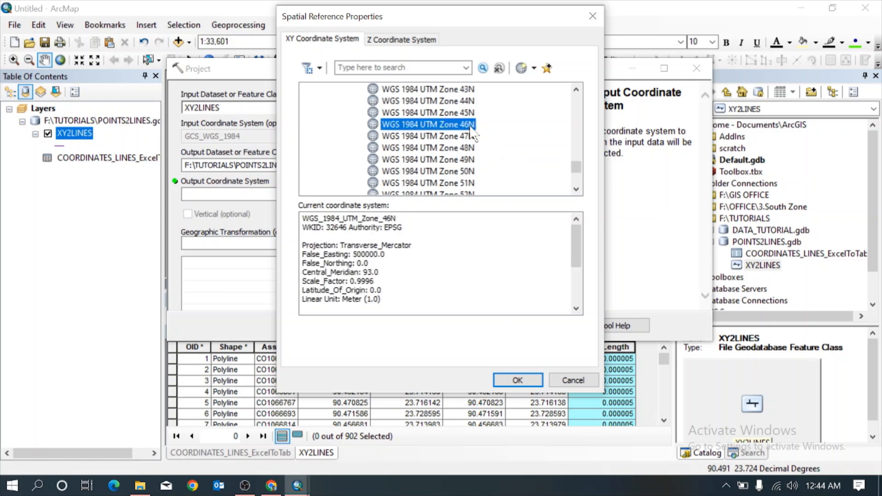
left_click(518, 381)
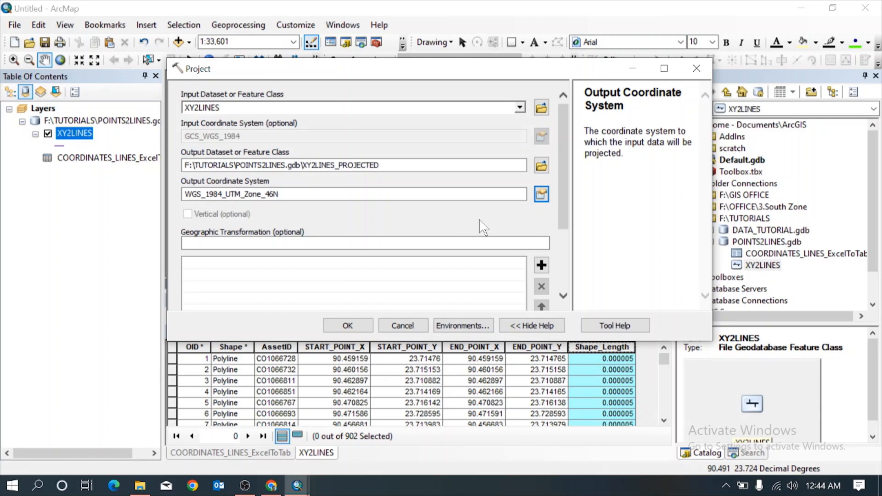
scroll(564, 192, "down", 4)
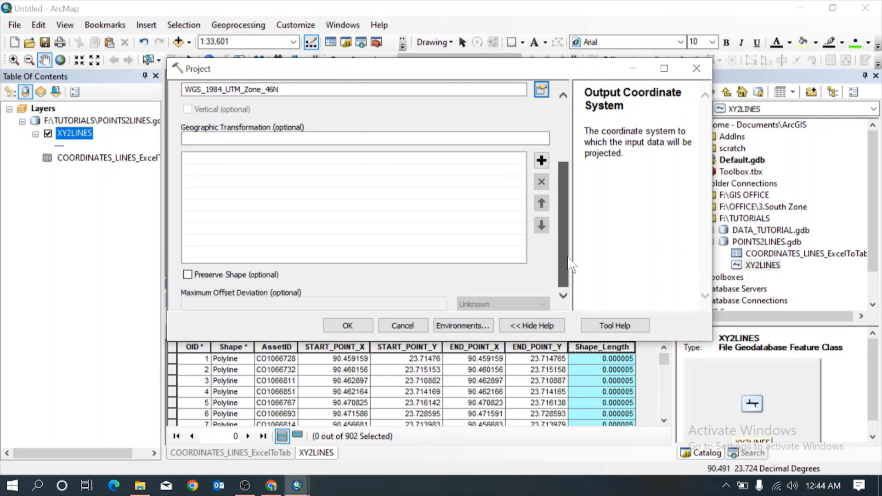
scroll(506, 258, "up", 4)
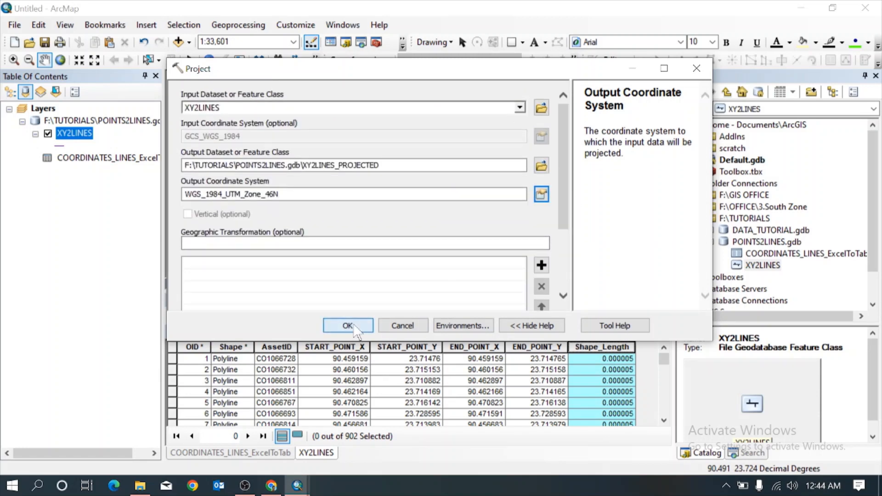
- Run the Project tool and examine the Shape_Length values in the attribute table of XY2LINES_PROJECTED
left_click(347, 325)
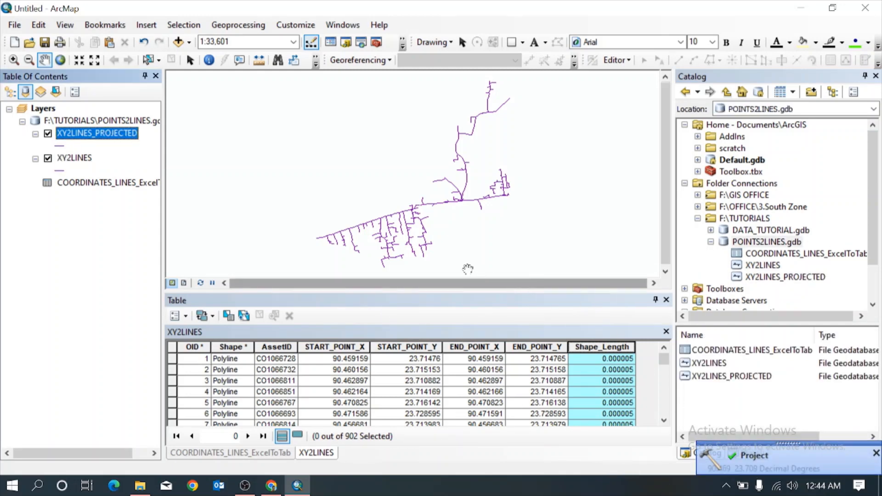
right_click(94, 134)
left_click(159, 171)
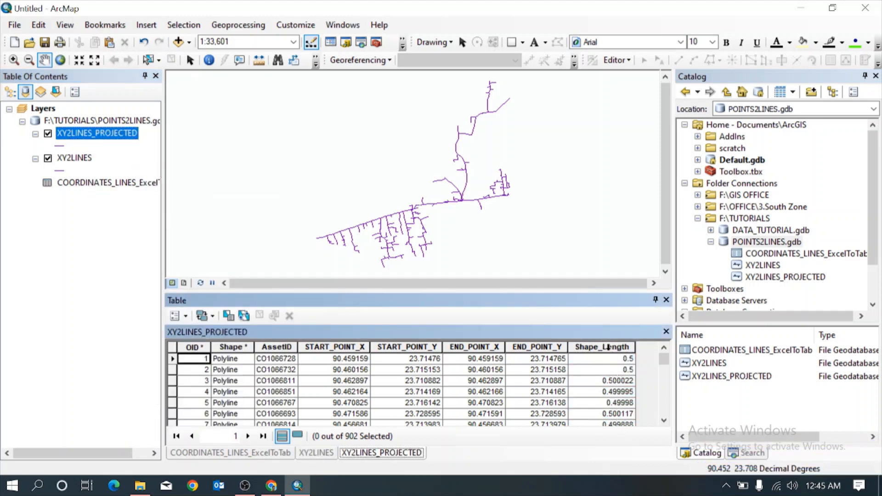
scroll(614, 399, "down", 14)
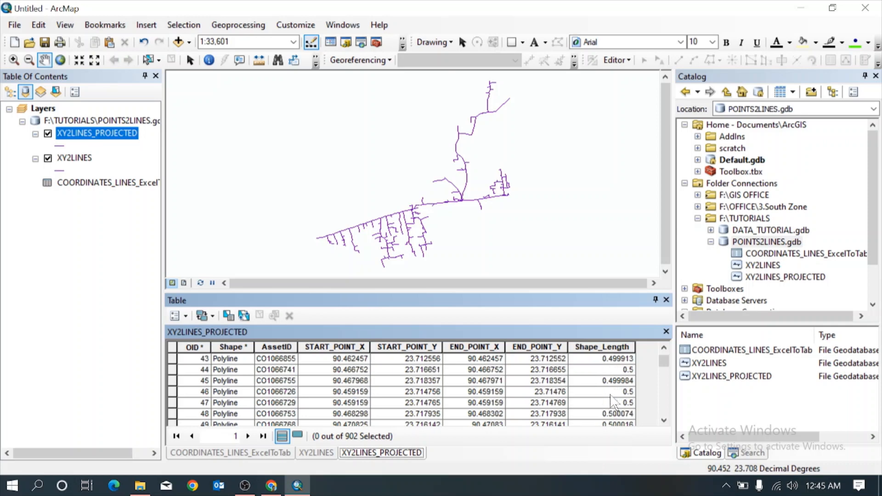
scroll(613, 403, "down", 16)
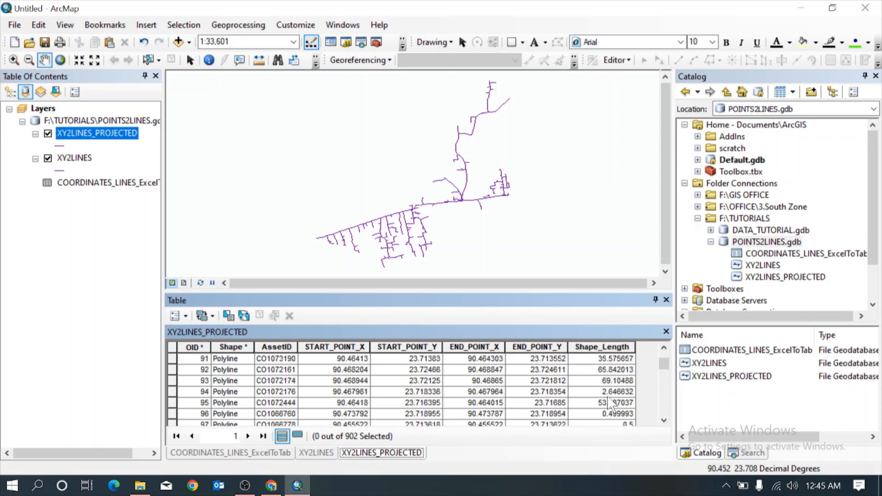
scroll(611, 404, "up", 20)
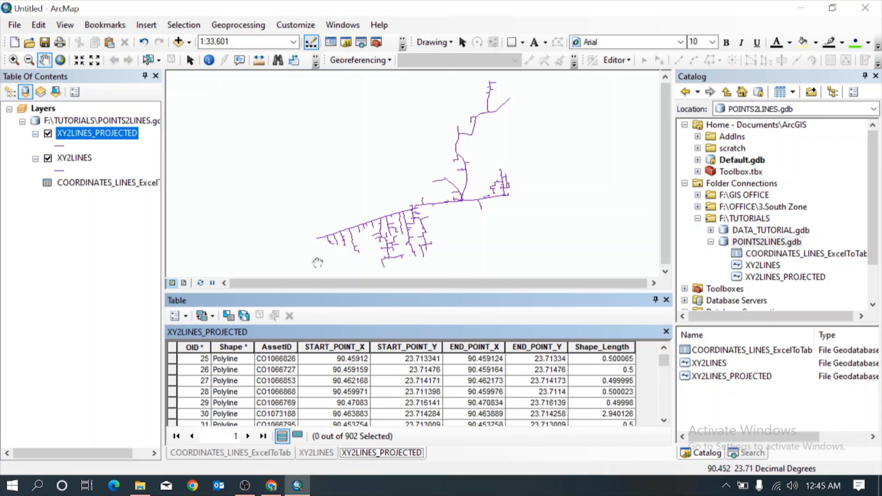
- Remove the XY2LINES layer from the map and delete the XY2LINES feature class from POINTS2LINES.gdb
right_click(69, 158)
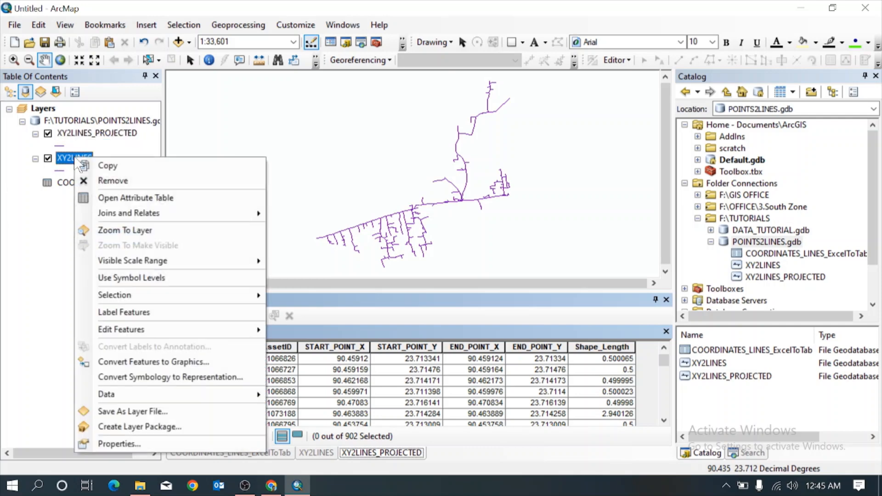
left_click(110, 178)
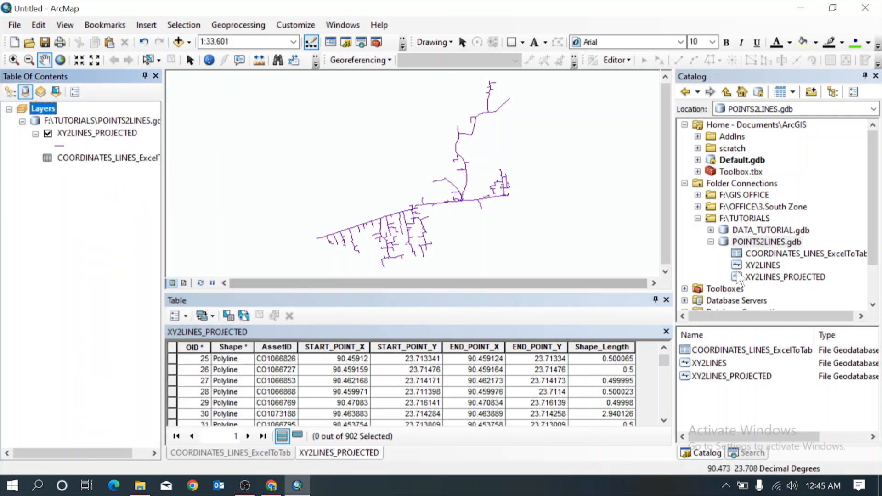
right_click(765, 267)
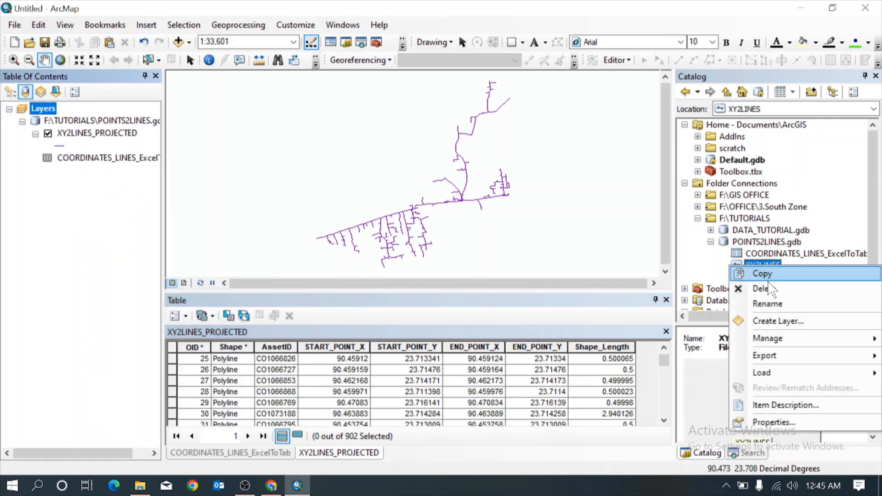
left_click(773, 291)
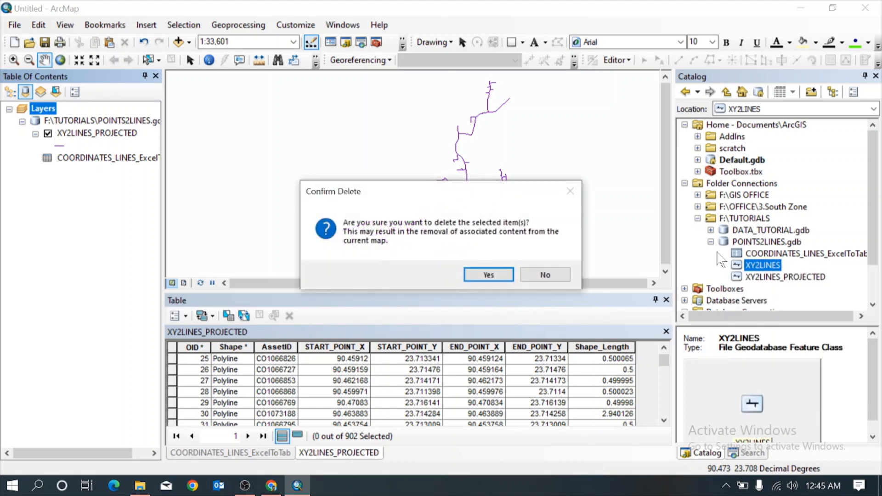
left_click(489, 275)
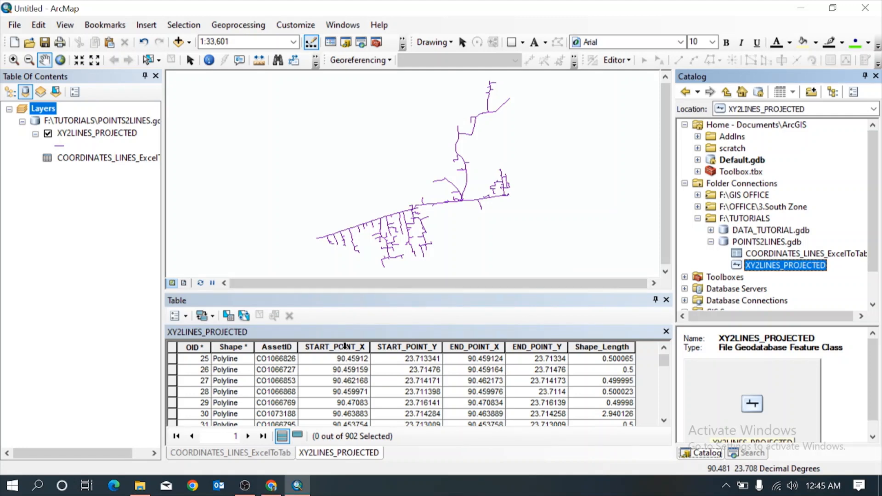
- Search the tools for DELETE and open Delete Field (Data Management), moving its dialog clear of the attribute table
left_click(747, 453)
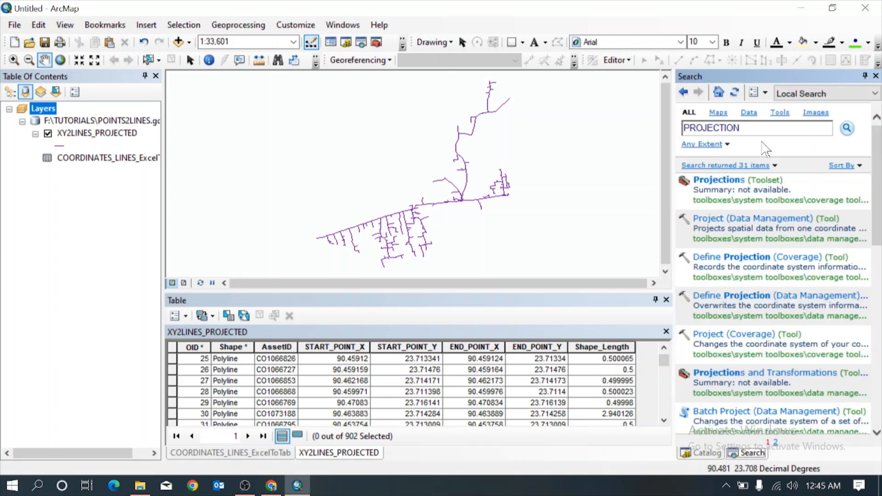
left_click_drag(761, 130, 683, 128)
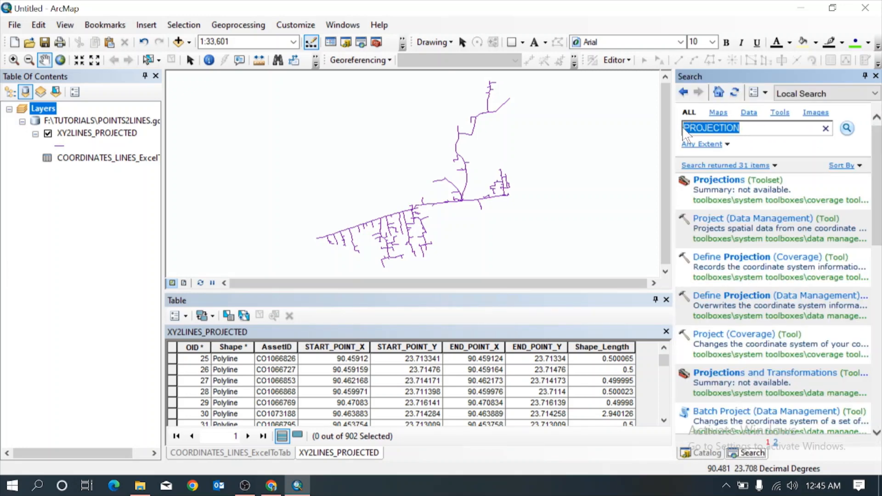
key("BackSpace")
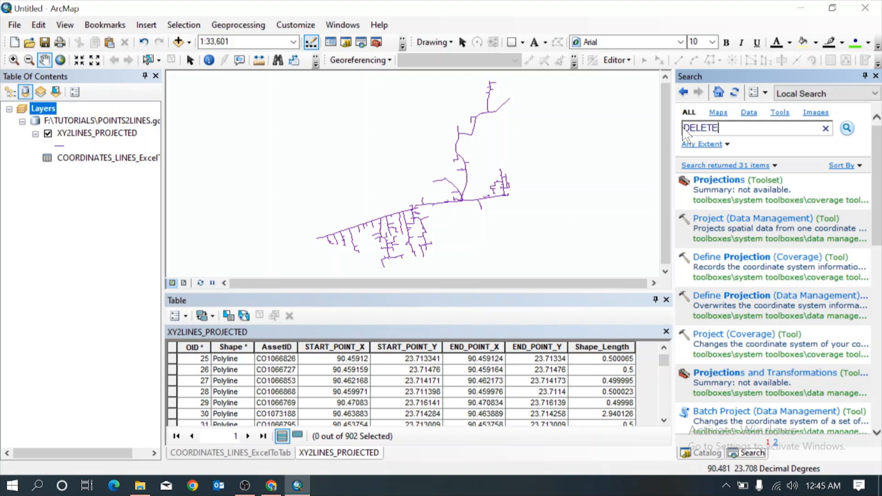
key("Return")
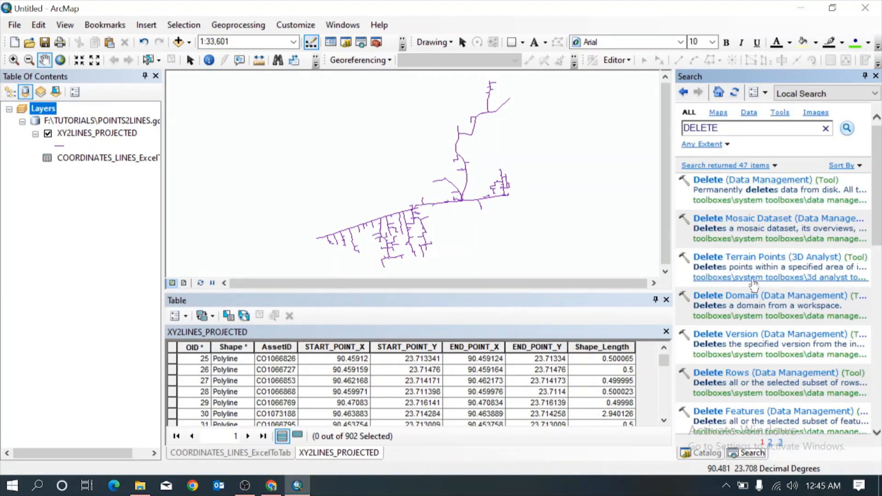
scroll(754, 279, "down", 3)
left_click(744, 386)
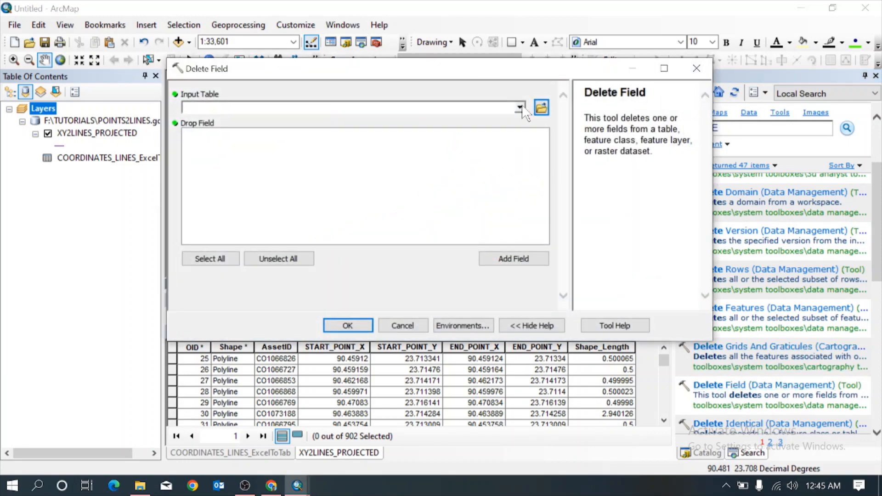
left_click_drag(517, 78, 634, 42)
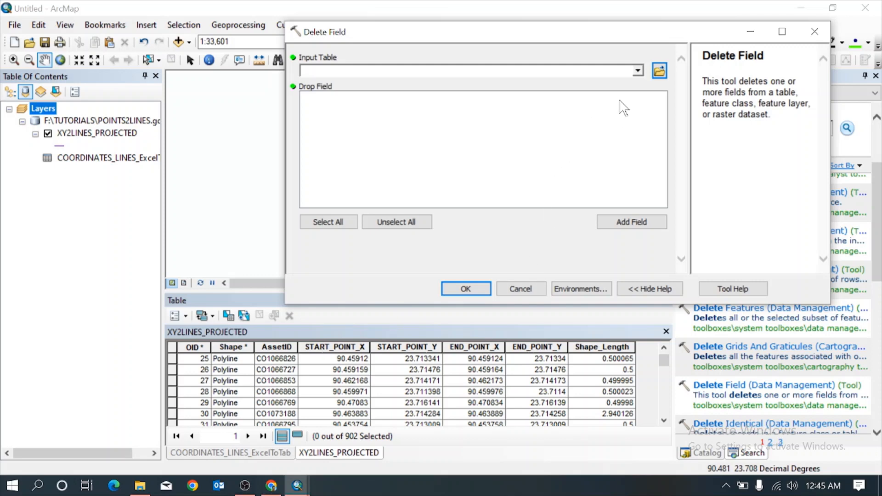
- Delete the fields START_POINT_X, START_POINT_Y, END_POINT_X and END_POINT_Y from XY2LINES_PROJECTED
left_click(638, 72)
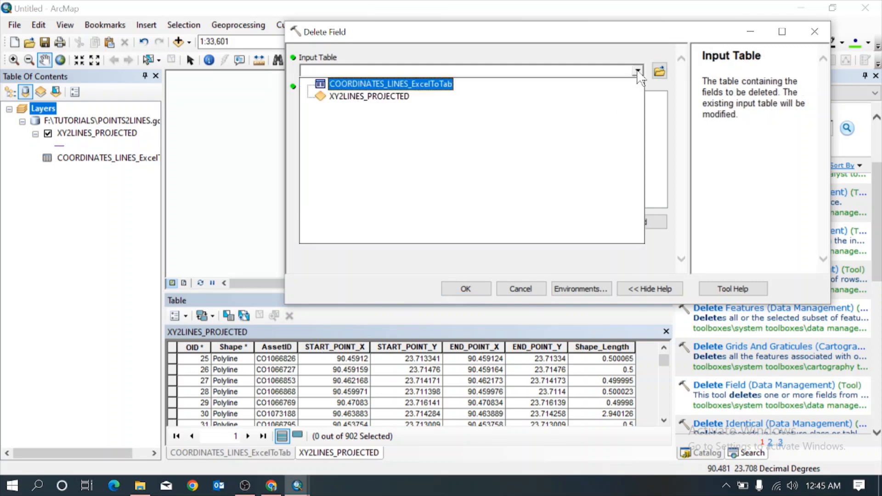
left_click(394, 97)
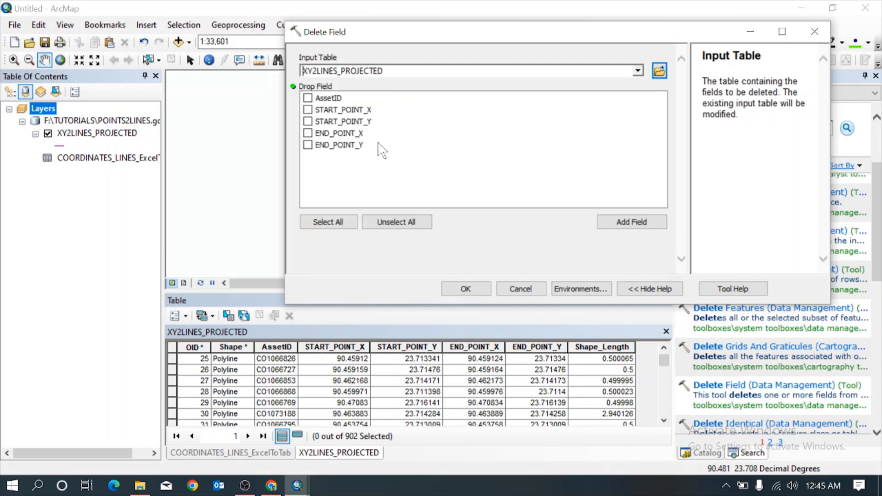
left_click(308, 110)
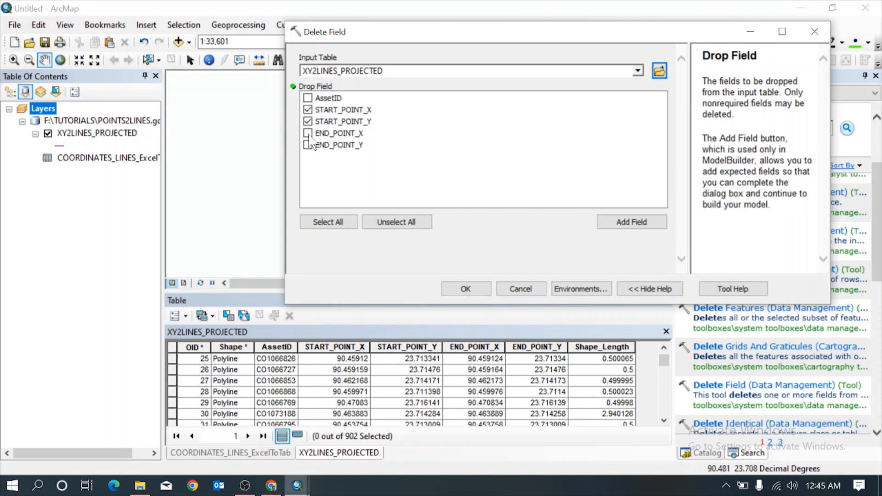
left_click(308, 133)
left_click(465, 288)
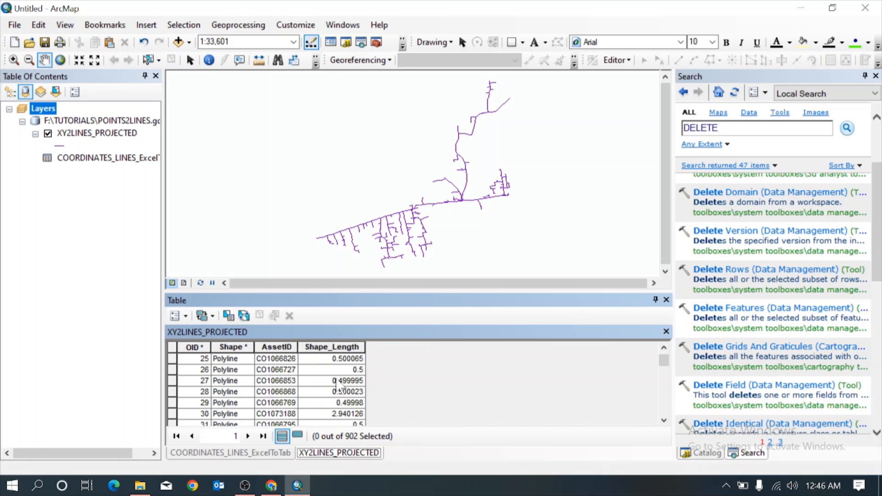
- Reopen the COORDINATES_LINES_ExcelToTab table and examine its FeederID, FeederName, ConductorMaterial and ConductorType columns
left_click(249, 454)
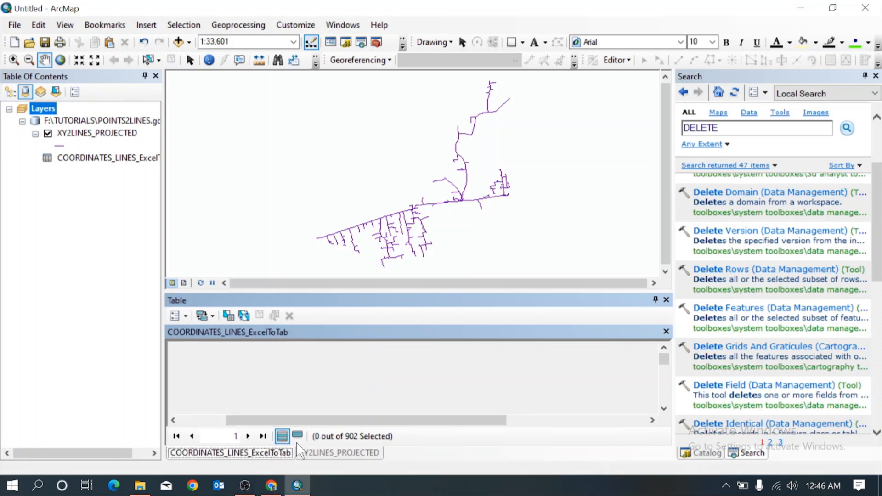
left_click(666, 331)
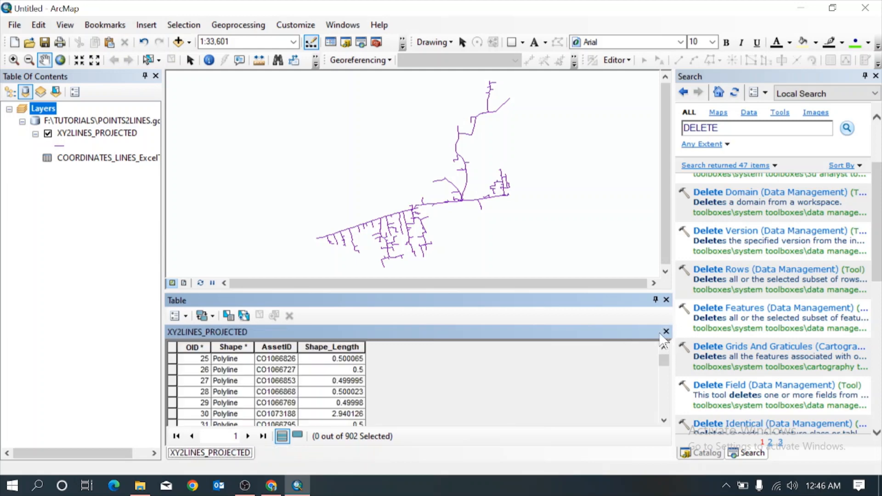
right_click(95, 158)
left_click(124, 166)
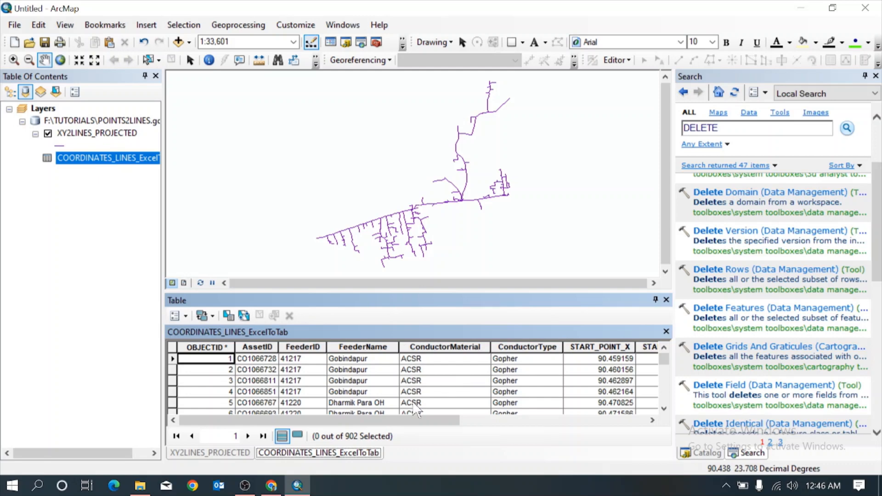
left_click_drag(415, 420, 365, 422)
left_click(308, 348)
left_click(363, 348)
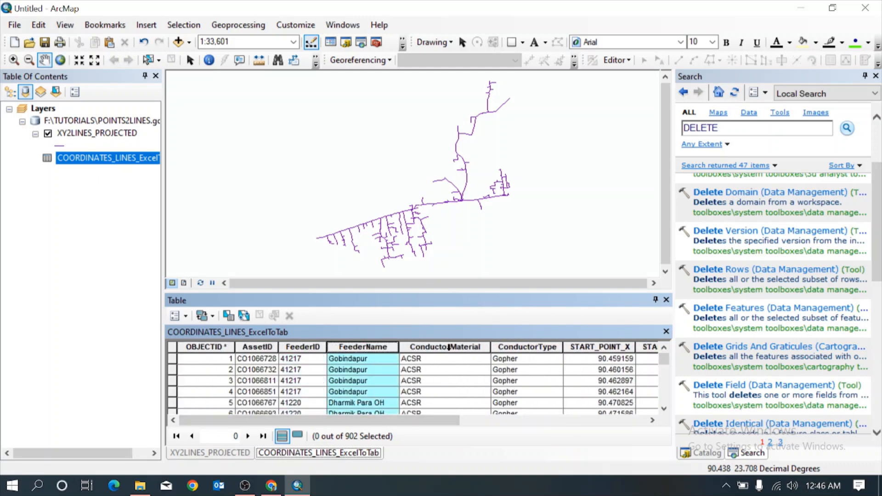
left_click(449, 346)
left_click(526, 350)
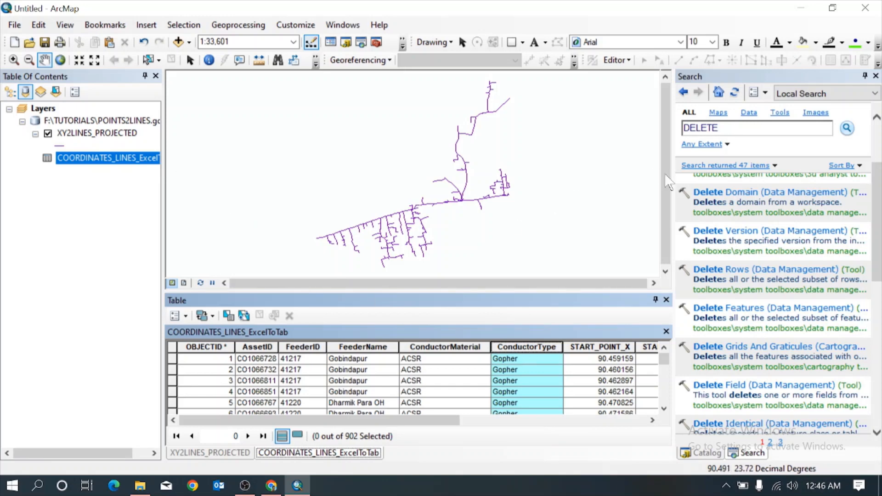
- Search the tools for JOIN, open Join Field (Data Management), and set XY2LINES_PROJECTED as its input table
double_click(754, 130)
type("JOIN")
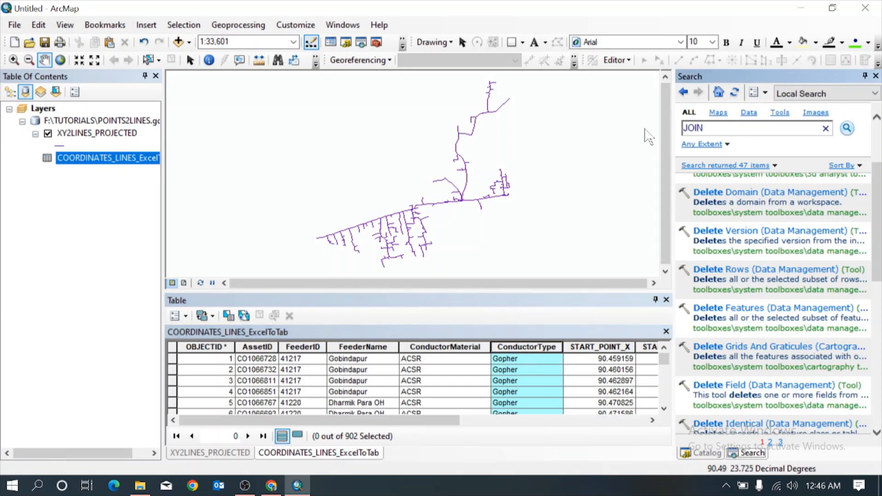
key("Return")
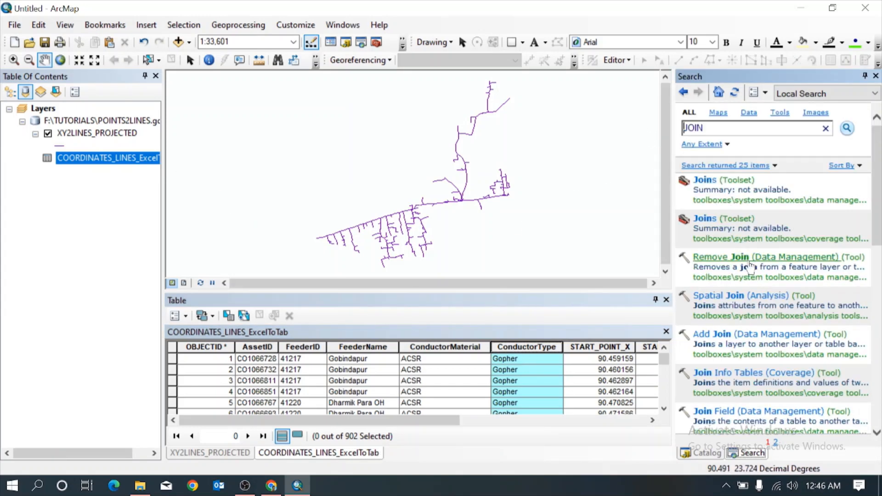
scroll(754, 328, "down", 3)
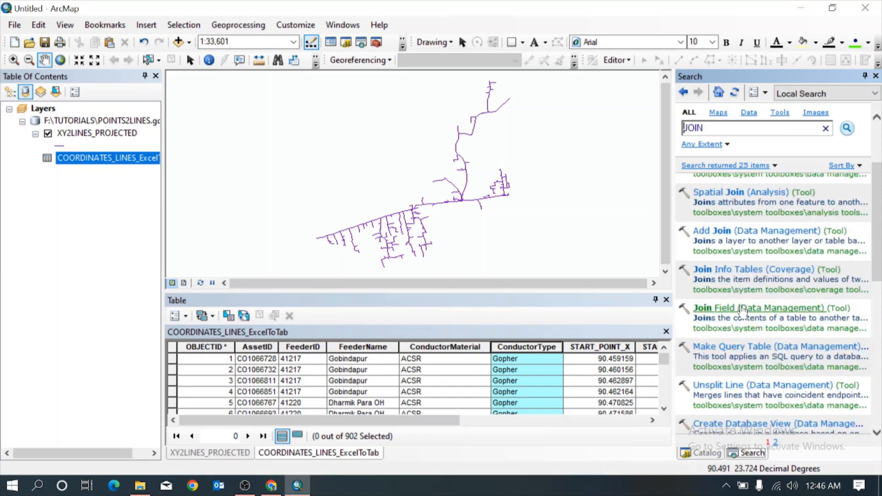
left_click(743, 309)
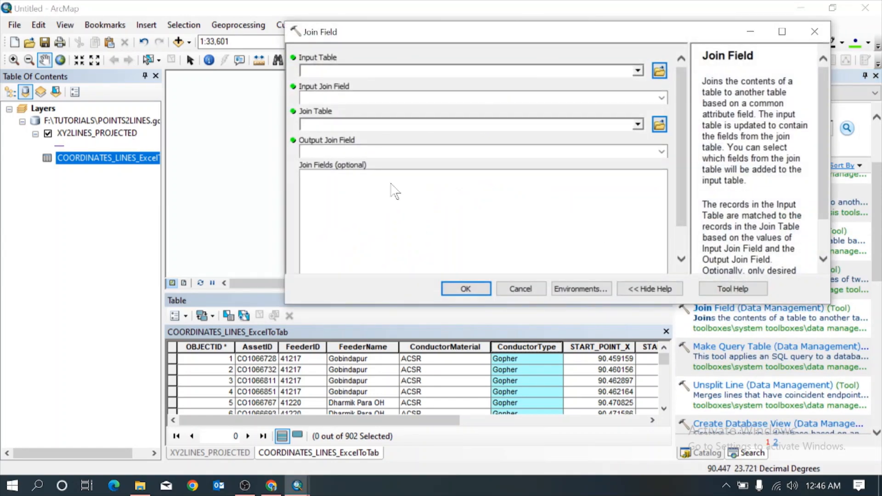
left_click(637, 72)
left_click(398, 97)
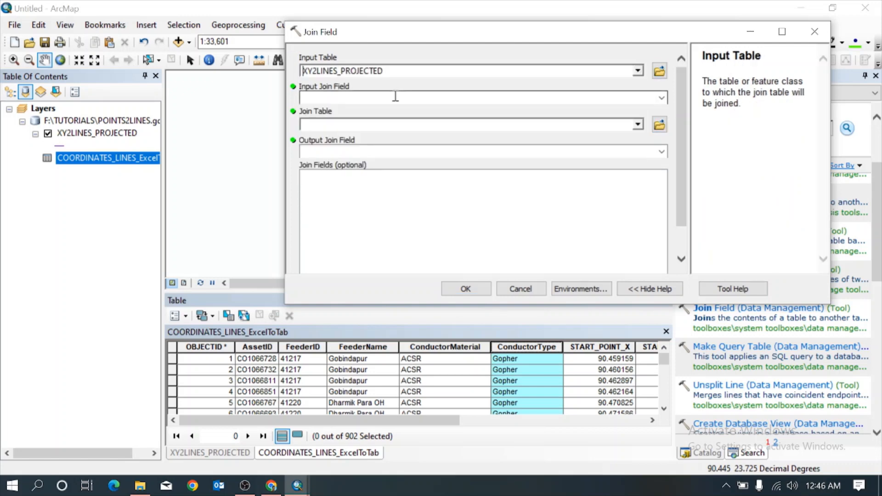
- Set the input join field to AssetID and check the AssetID column in the XY2LINES_PROJECTED attribute table
left_click(662, 100)
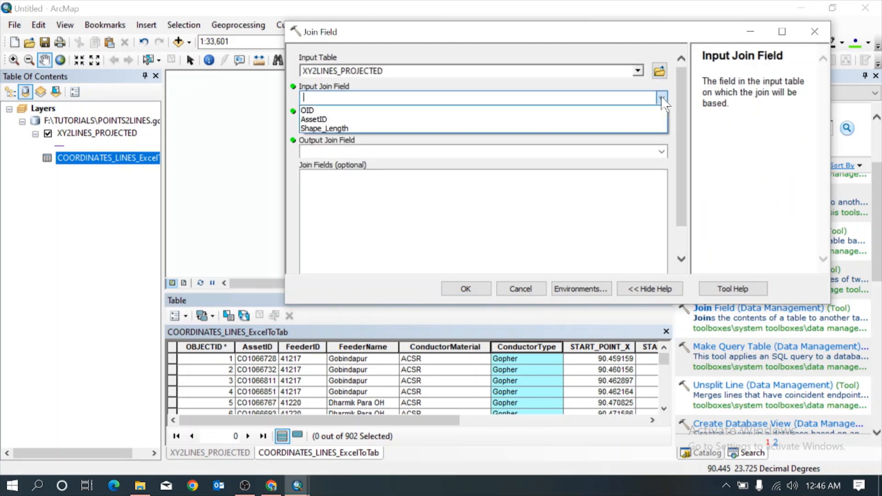
left_click(318, 119)
left_click(236, 453)
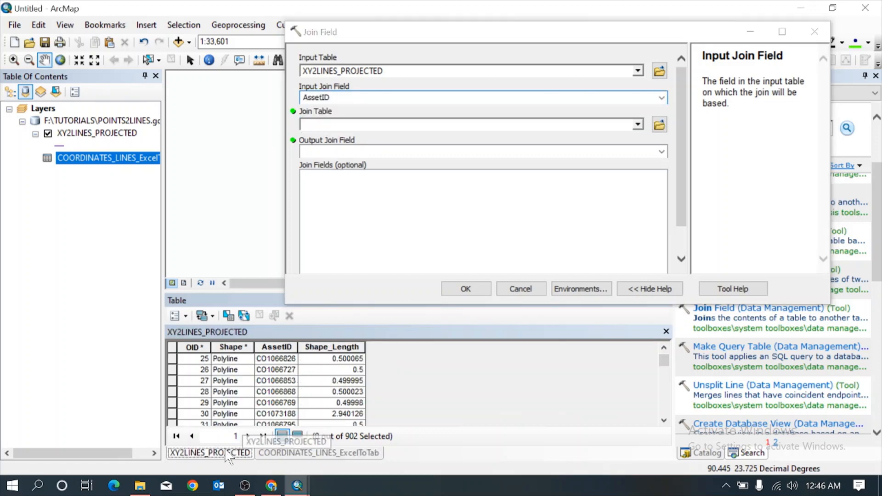
left_click(271, 348)
left_click(352, 97)
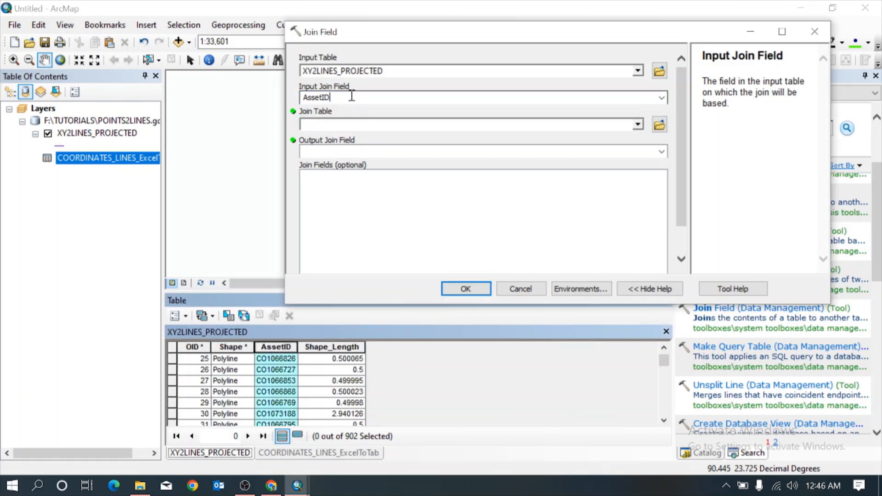
- Set COORDINATES_LINES_ExcelToTab as the join table and AssetID as the output join field, checking the AssetID column in that table
left_click(329, 453)
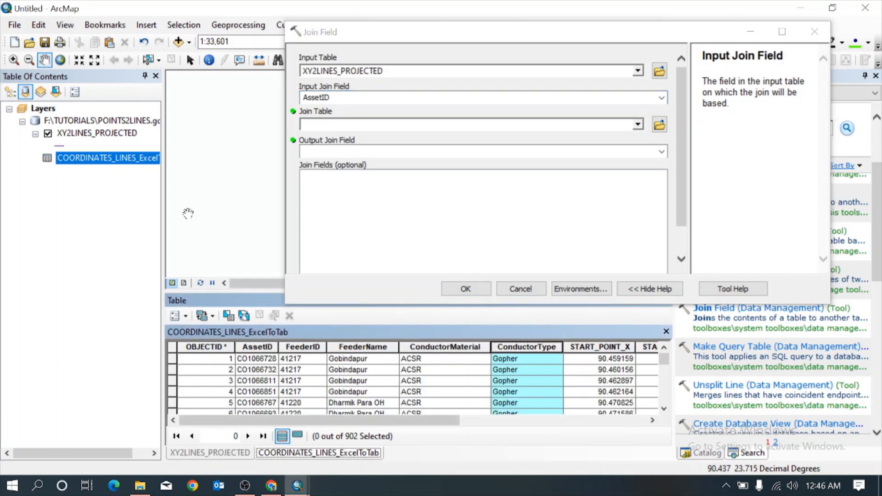
left_click(265, 347)
left_click(638, 124)
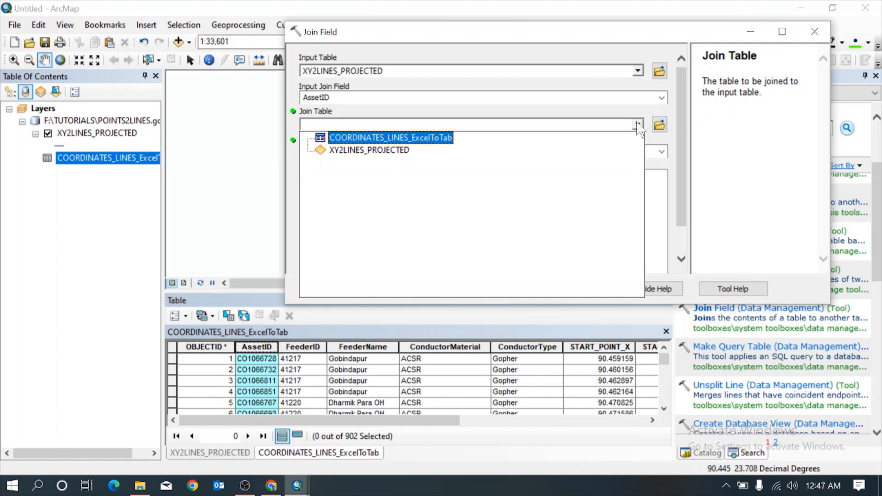
left_click(416, 138)
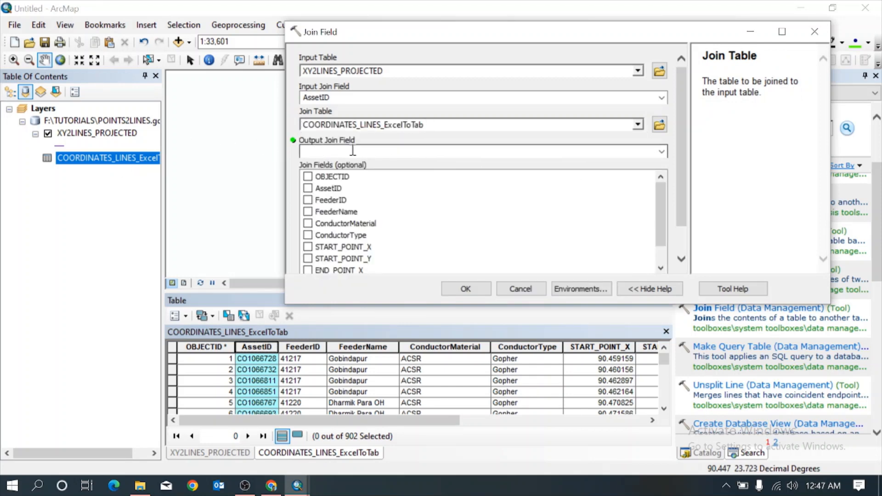
left_click(662, 153)
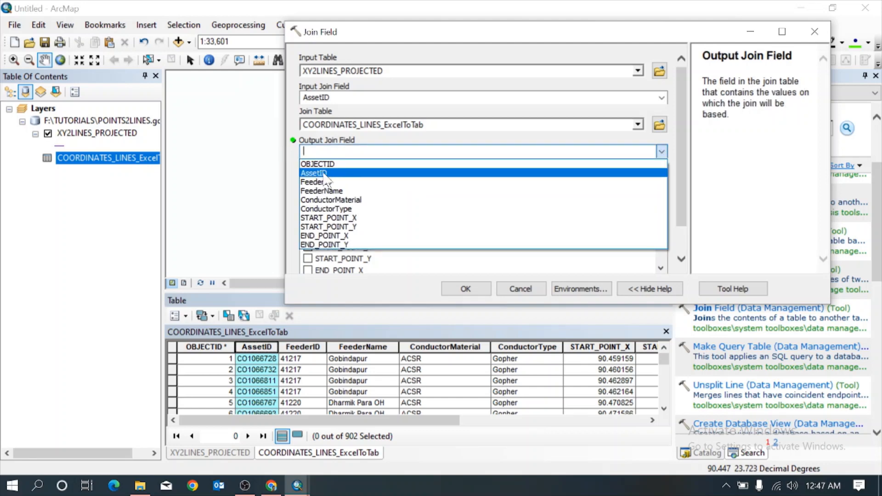
left_click(393, 174)
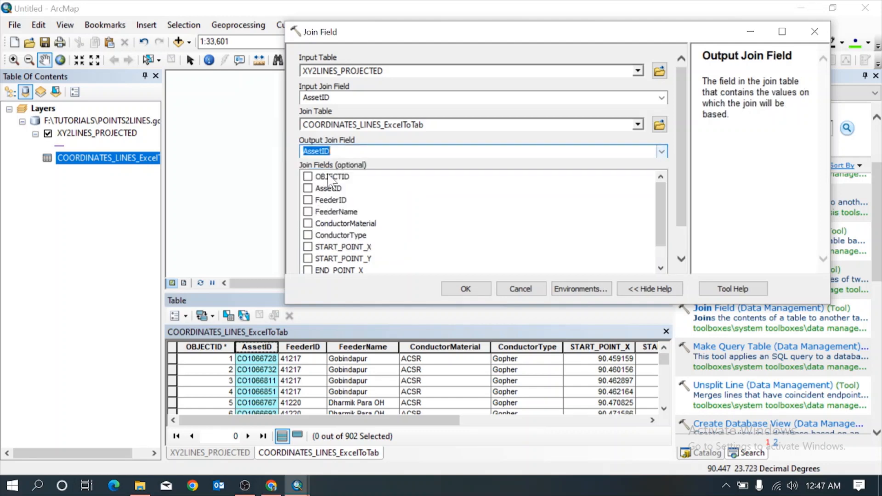
- Join the FeederID, FeederName, ConductorMaterial and ConductorType fields to XY2LINES_PROJECTED and check the joined columns in its attribute table
left_click(308, 200)
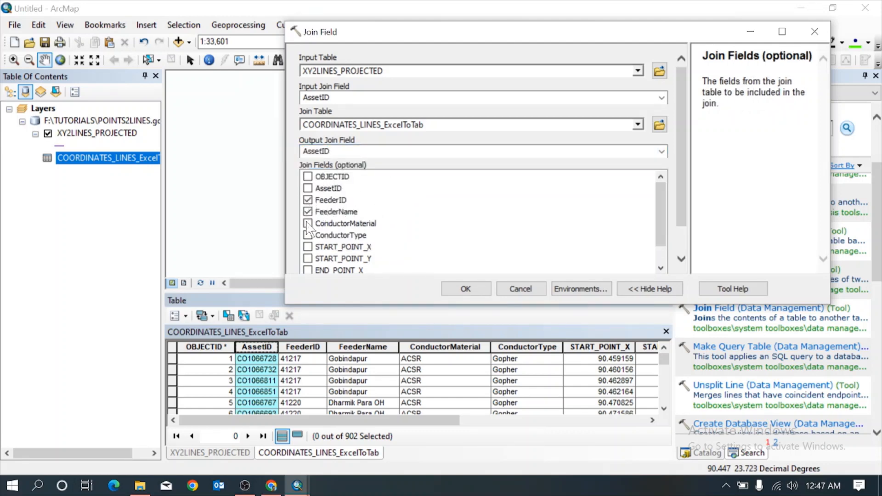
left_click(466, 289)
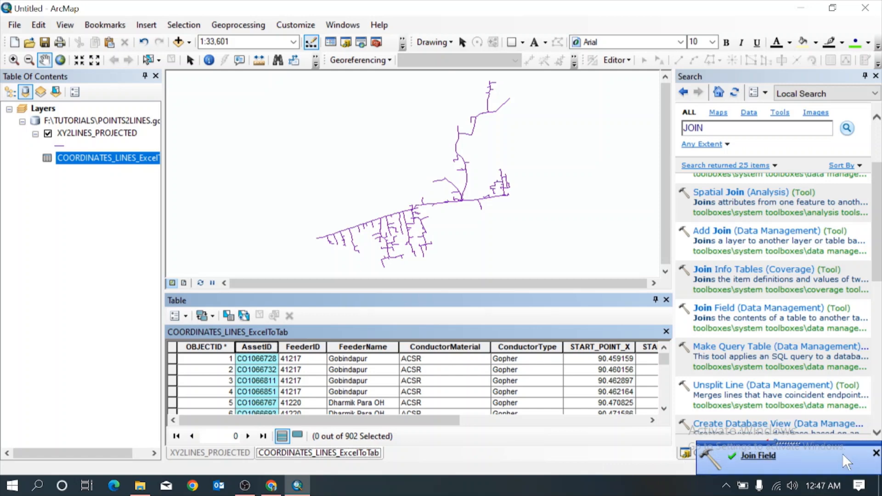
left_click(876, 454)
left_click(224, 454)
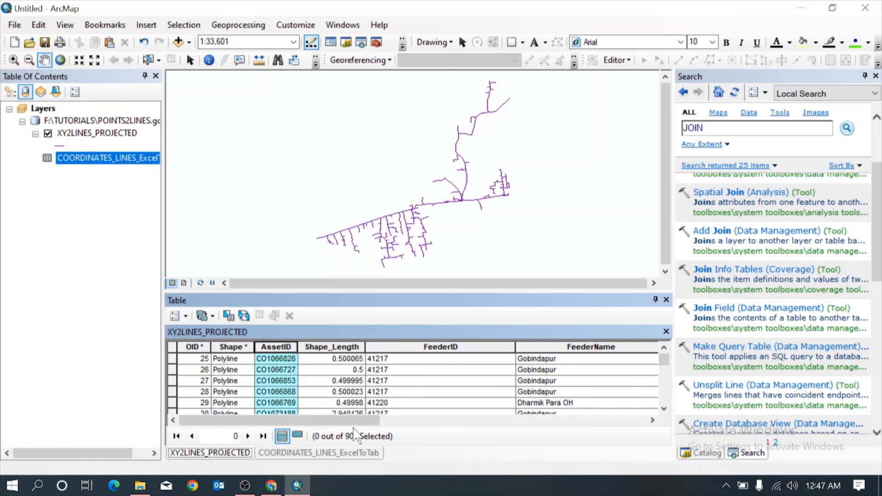
mouse_move(331, 425)
left_mouse_down()
mouse_move(381, 425)
mouse_move(316, 427)
mouse_move(607, 421)
mouse_move(322, 422)
left_mouse_up()
left_click(427, 351)
left_click(575, 347)
left_click(593, 349)
- Remove COORDINATES_LINES_ExcelToTab from the map, delete it from POINTS2LINES.gdb, and close the attribute table window
right_click(125, 156)
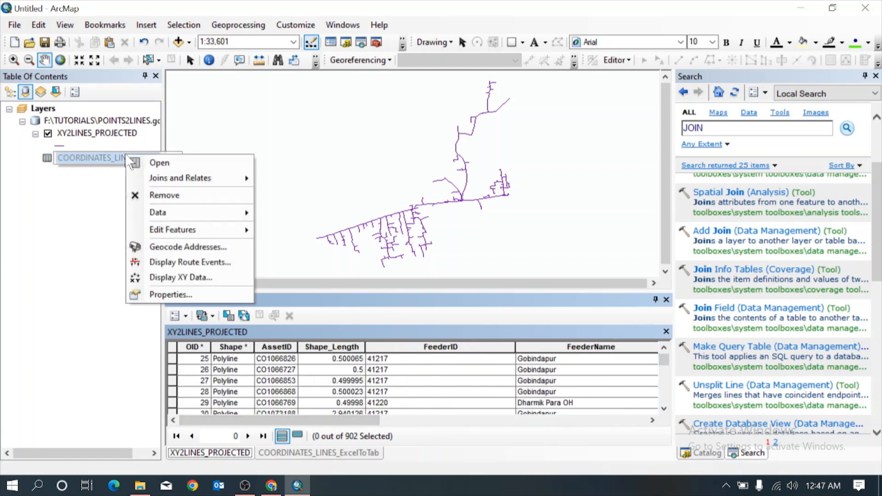
left_click(154, 193)
left_click(705, 454)
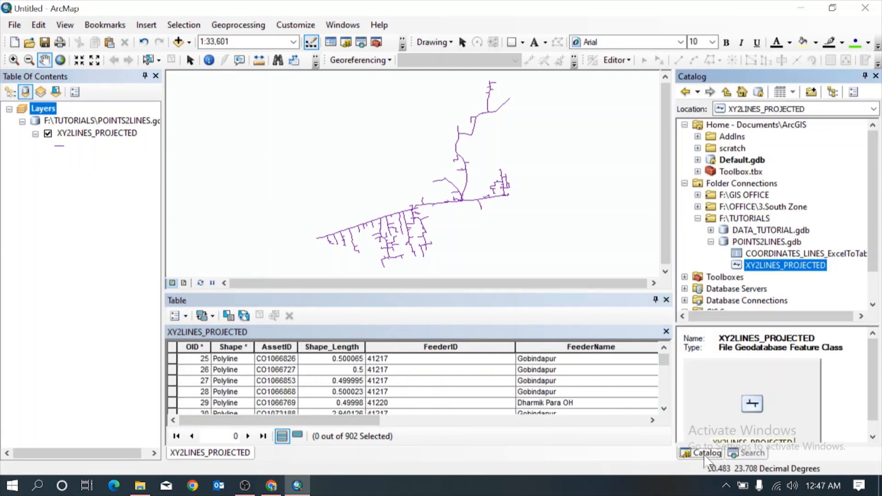
right_click(760, 255)
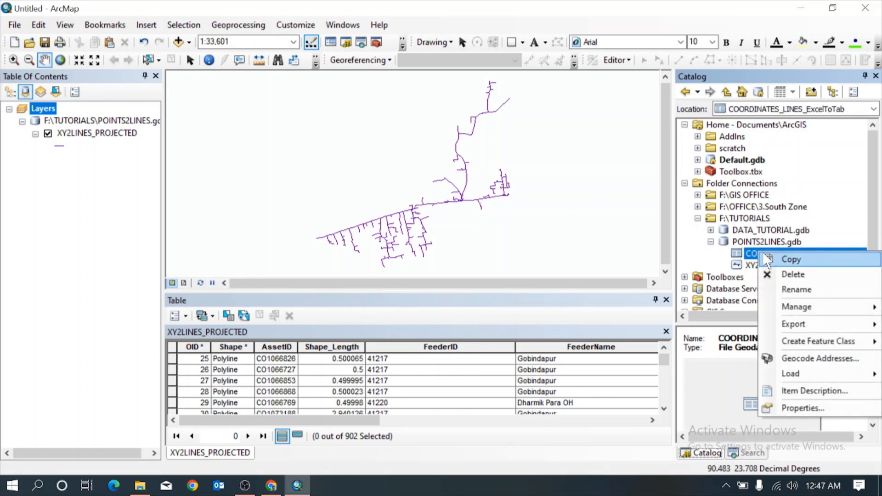
left_click(794, 275)
left_click(486, 275)
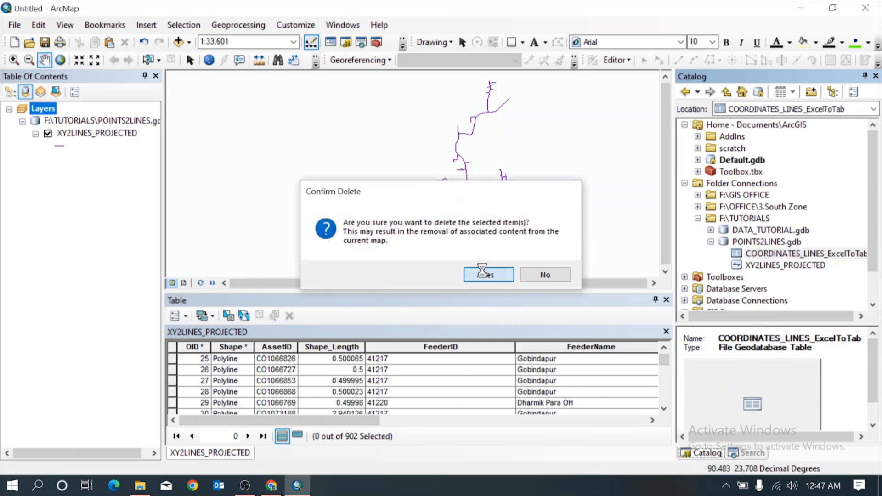
left_click(666, 301)
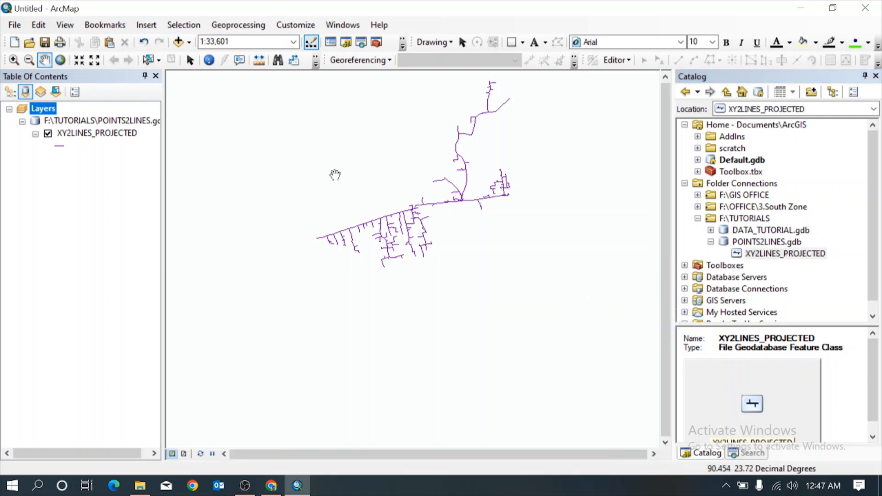
left_click(61, 60)
scroll(431, 356, "down", 5)
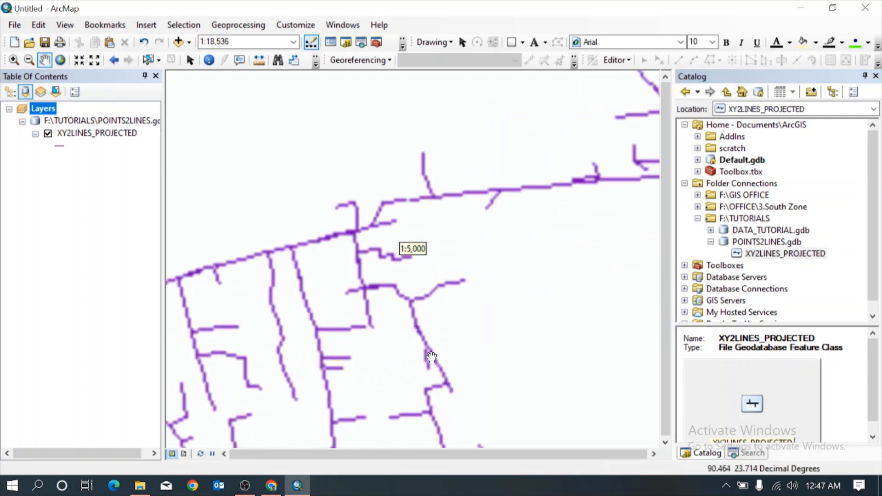
scroll(344, 258, "down", 4)
scroll(365, 233, "up", 10)
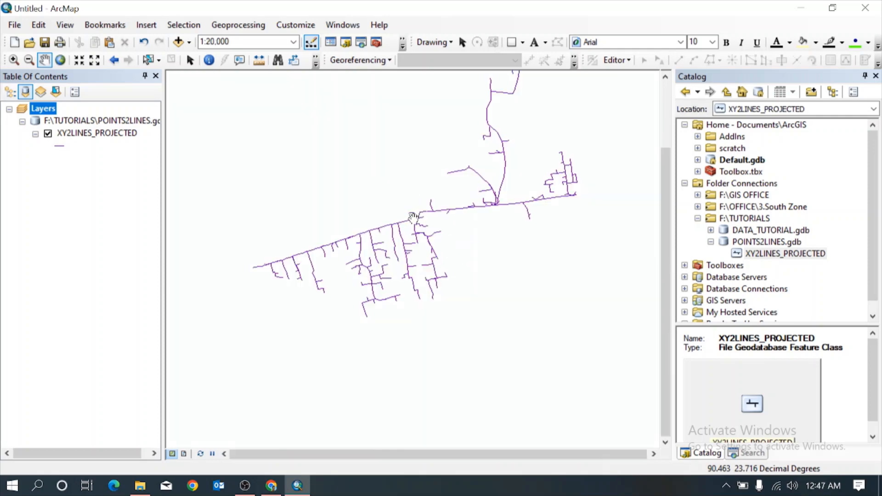
left_click_drag(413, 218, 407, 278)
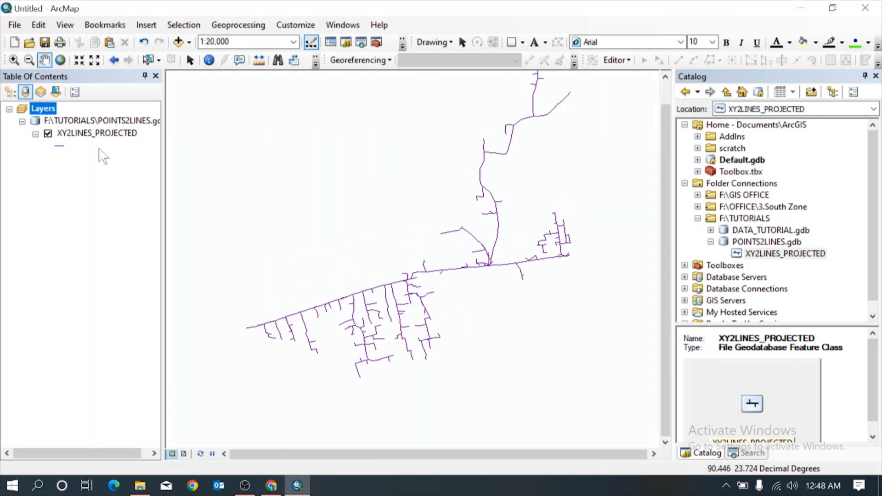
- Change the XY2LINES_PROJECTED line symbol to Arrow at End with a width of 1
left_click(62, 146)
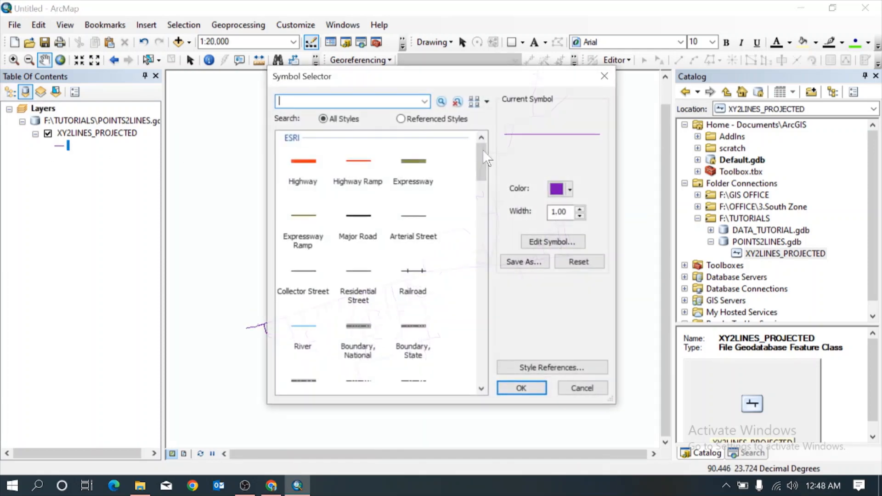
left_click(581, 210)
left_click(571, 190)
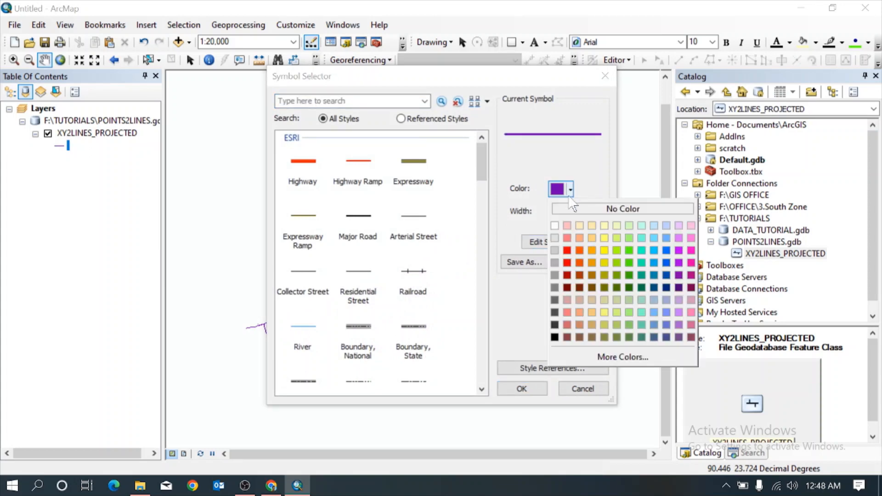
left_click(569, 265)
left_click_drag(481, 164, 481, 365)
left_click(316, 269)
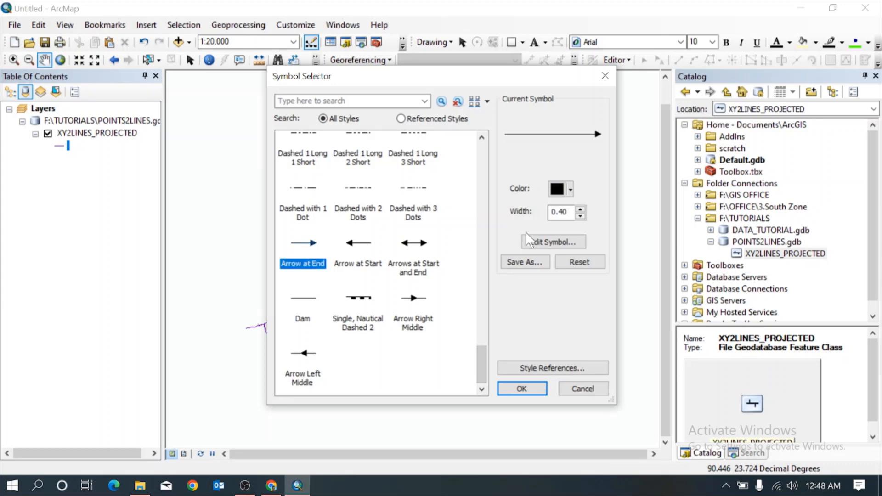
left_click(581, 208)
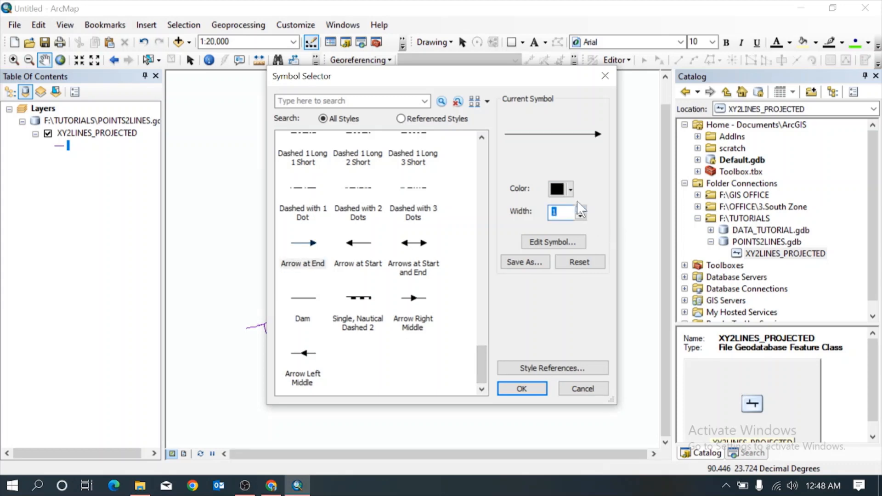
- Edit the arrow symbol's properties and set its cartographic line color to red
left_click(561, 239)
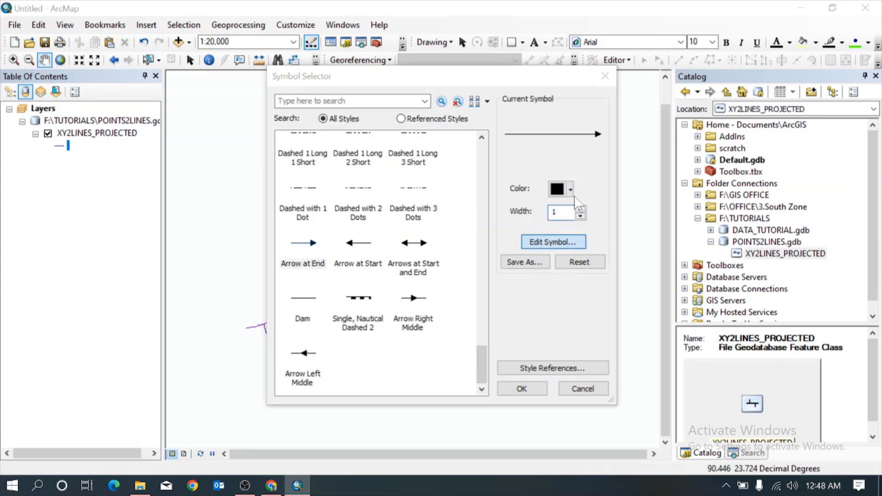
left_click(385, 173)
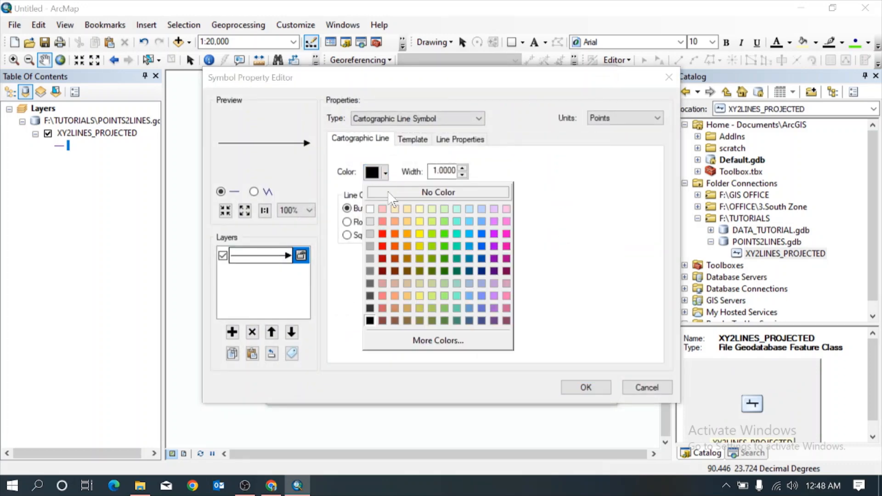
left_click(388, 237)
- Set the arrowhead decoration's color to red in the line properties and apply the edited symbol to the layer
left_click(479, 139)
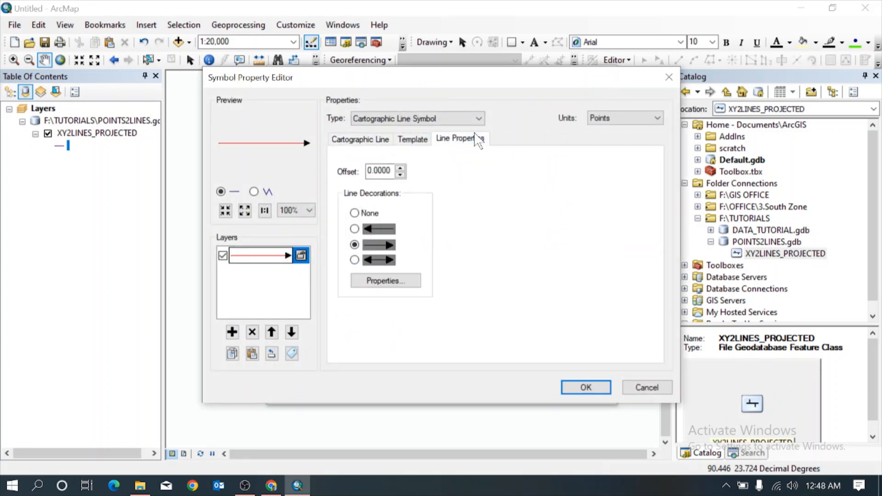
left_click(393, 282)
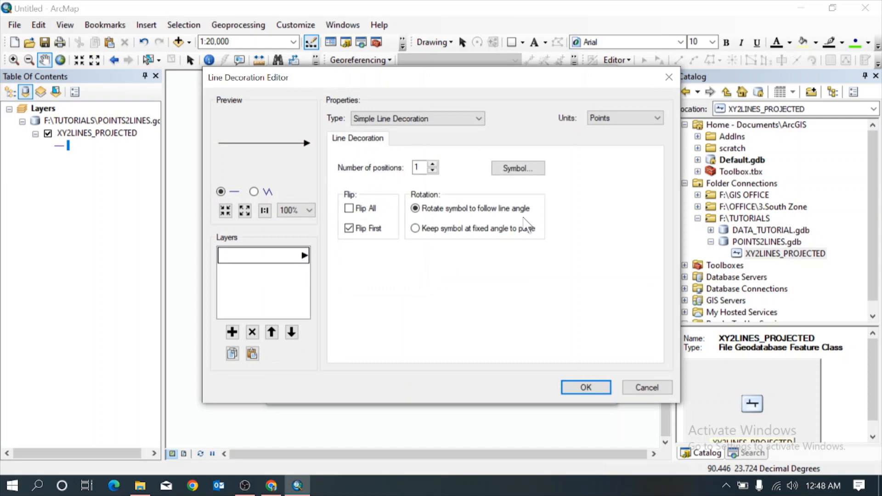
left_click(518, 168)
left_click(567, 190)
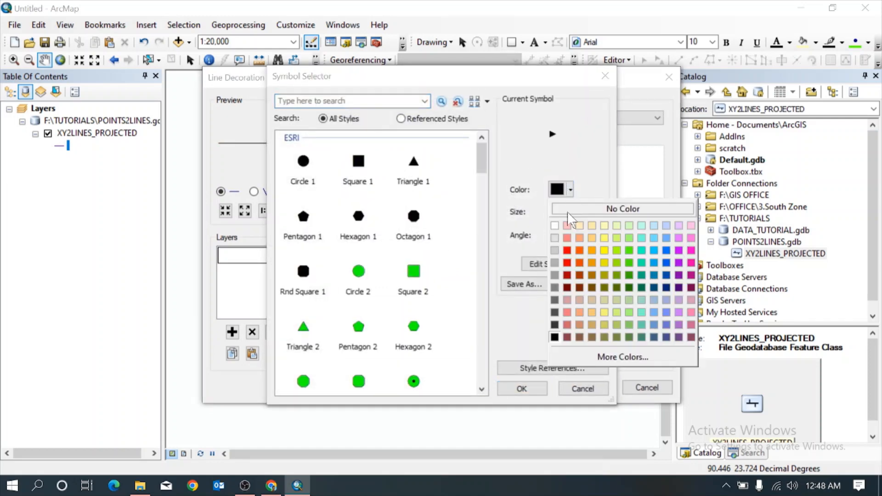
left_click(568, 250)
left_click(524, 388)
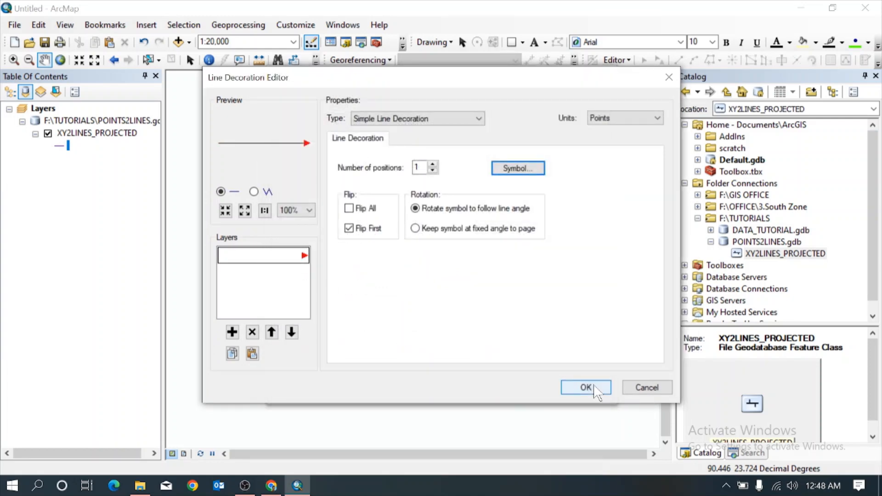
left_click(587, 388)
left_click(585, 388)
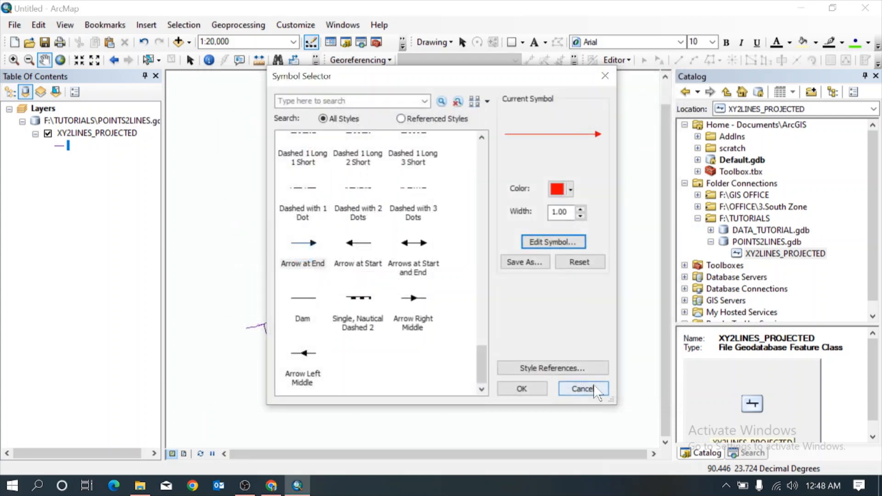
left_click(521, 386)
scroll(440, 276, "up", 4)
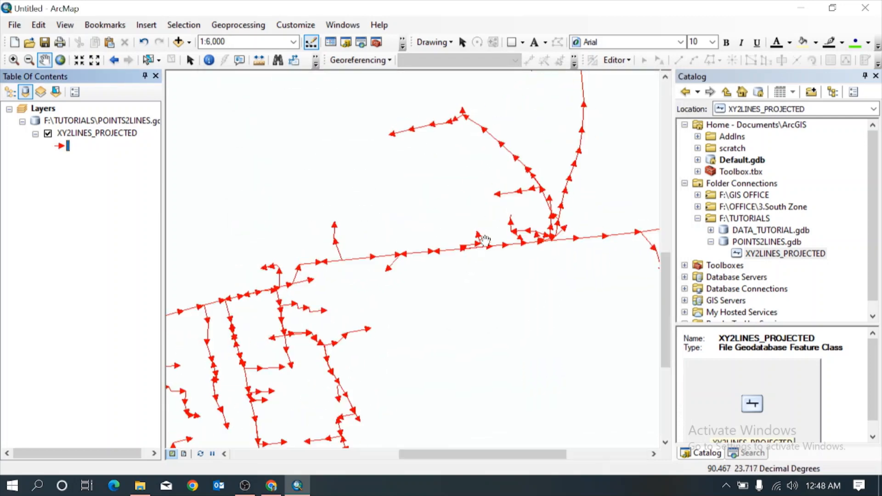
scroll(477, 237, "down", 3)
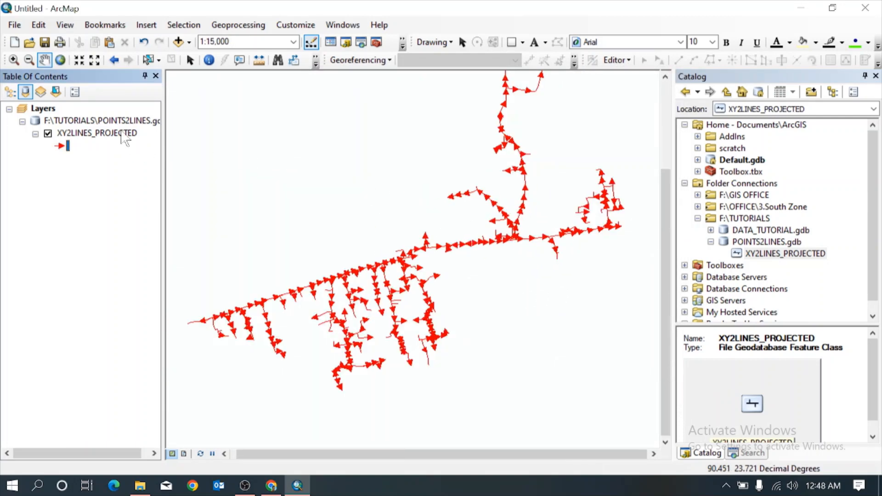